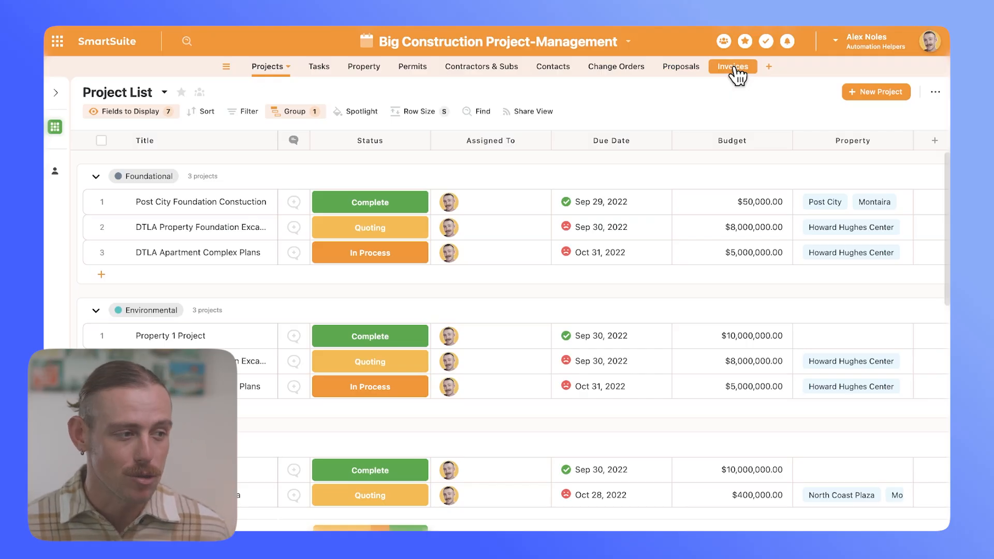
# Step: Create a new table from scratch named Contracts in the construction project-management solution
pyautogui.click(768, 68)
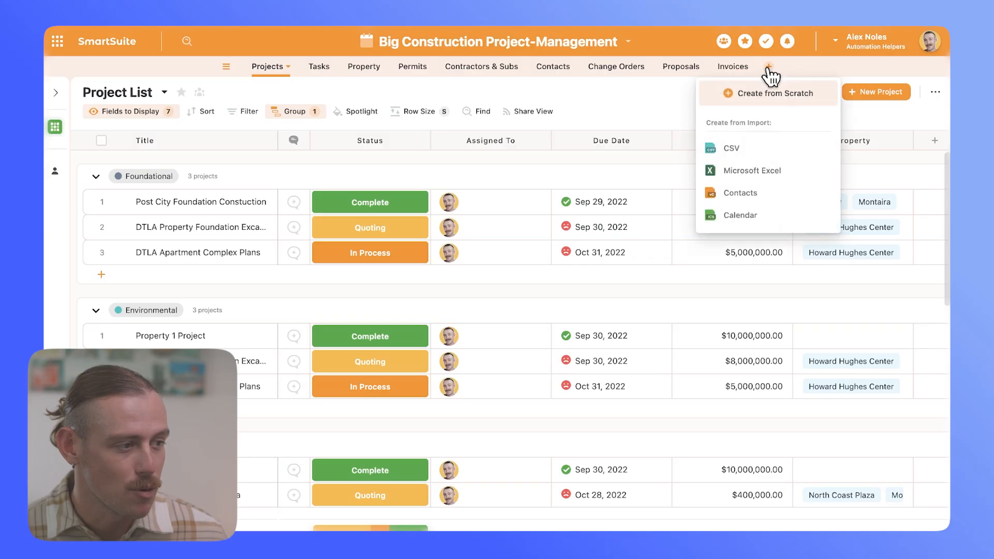
pyautogui.click(774, 95)
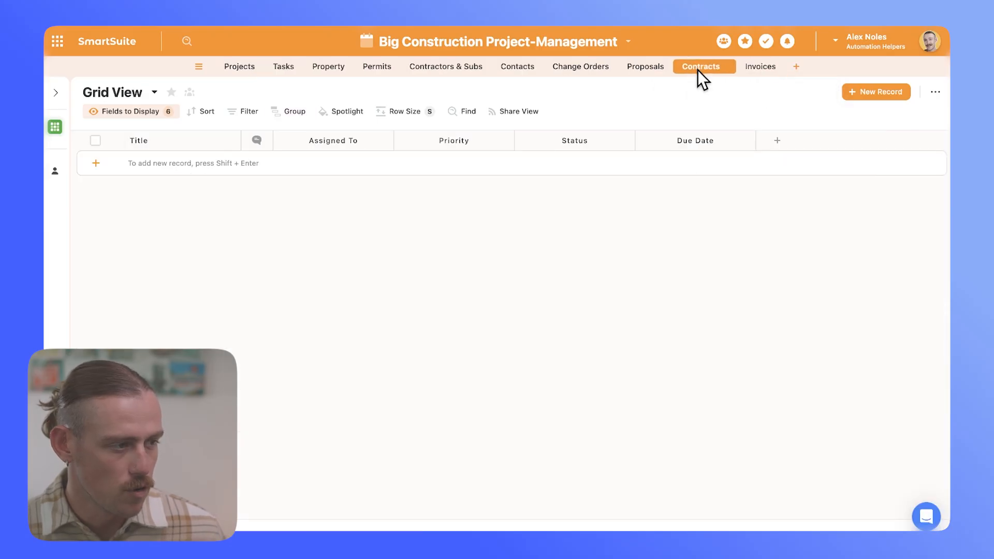
# Step: Open the Project Proposal template of the Proposals table in the Document Designer
pyautogui.click(647, 69)
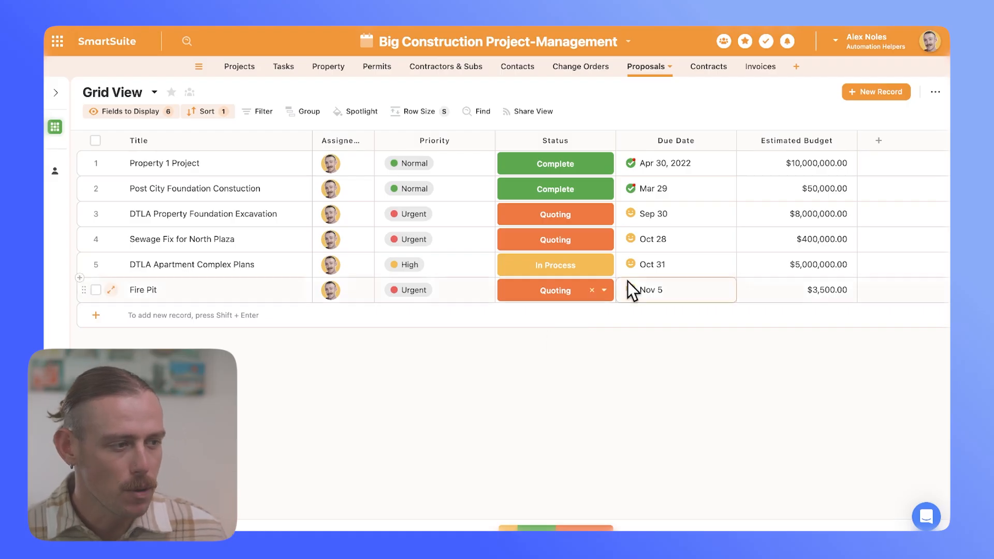
pyautogui.click(670, 68)
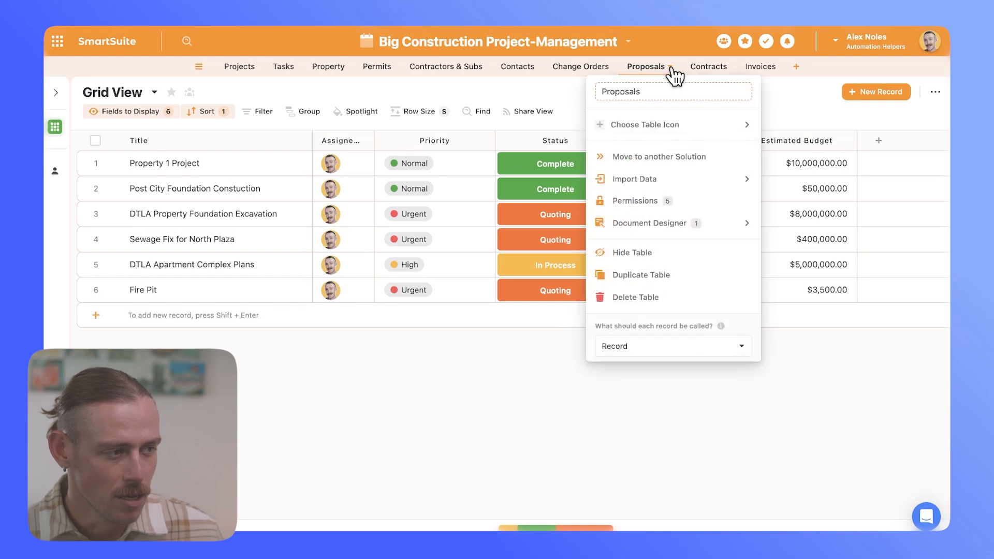
pyautogui.moveTo(667, 231)
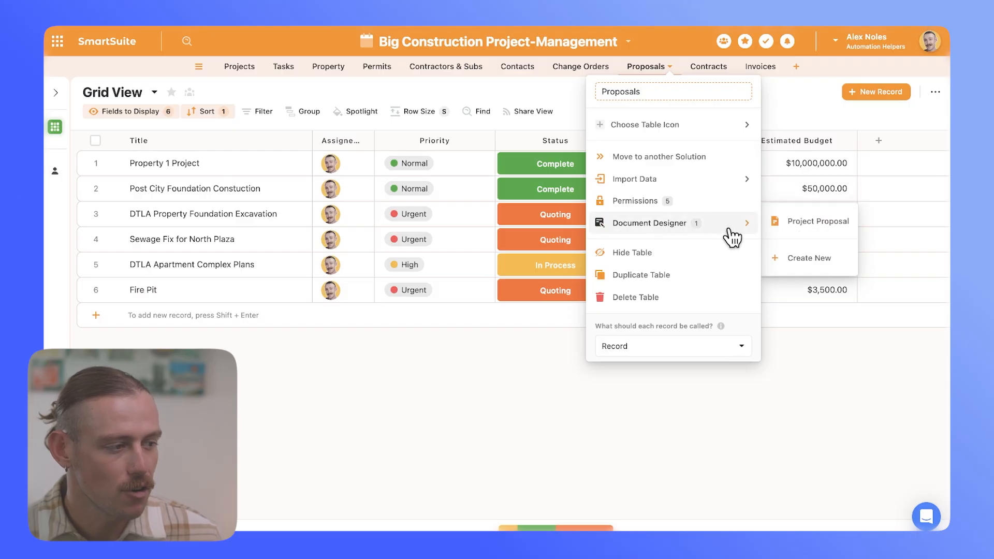
pyautogui.click(813, 228)
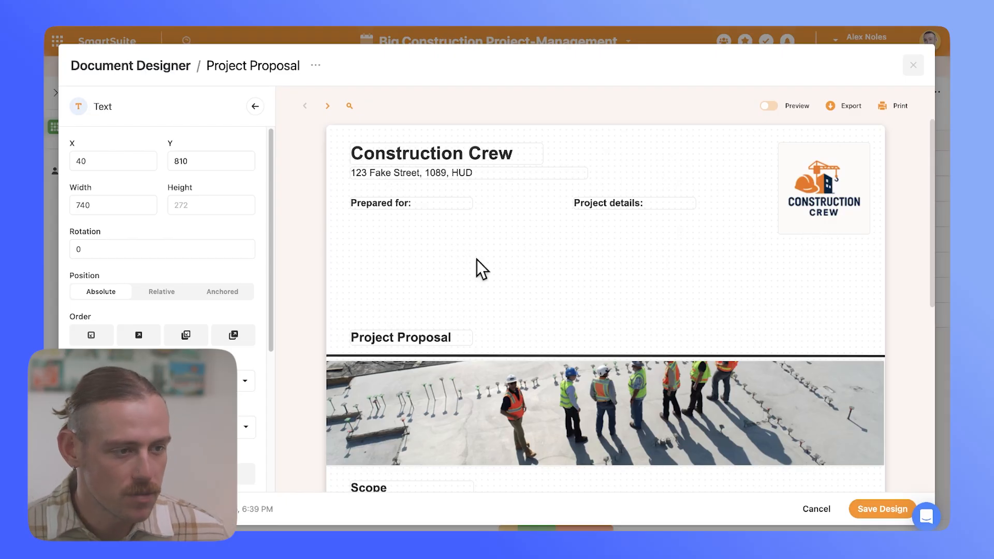
# Step: Examine the available design elements and the proposal layout, from the header and logo through the Scope and Materials sections
pyautogui.click(254, 107)
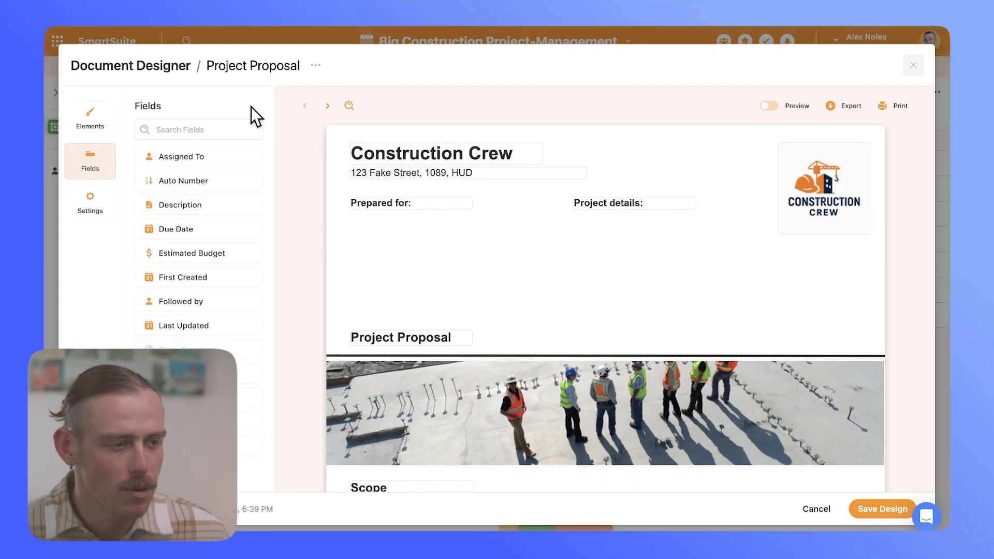
pyautogui.click(97, 128)
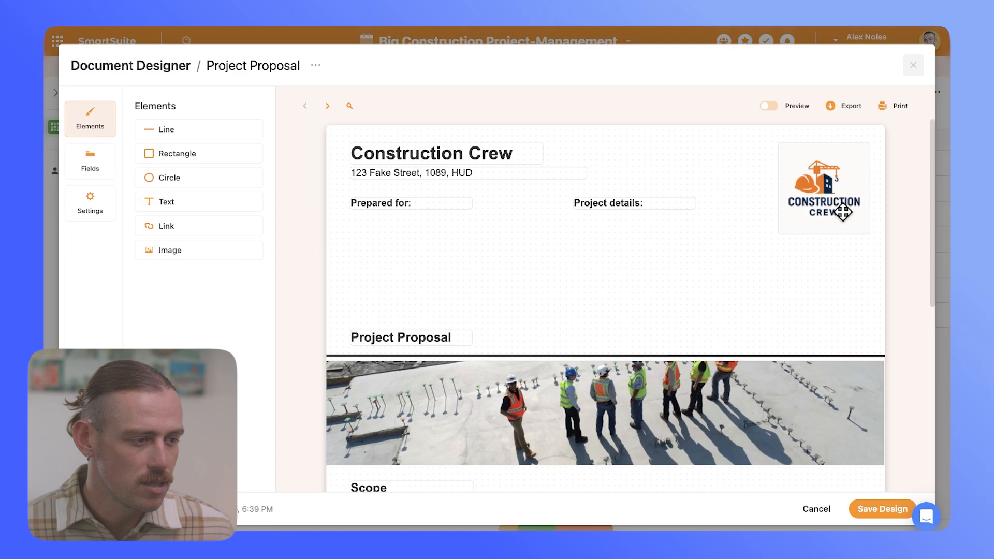
pyautogui.scroll(-3, 838, 227)
pyautogui.scroll(3, 814, 269)
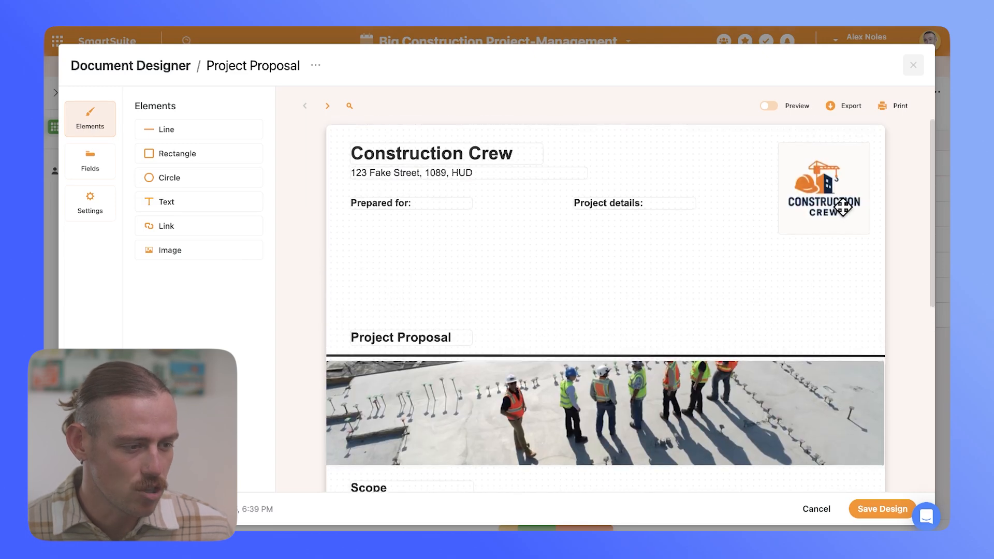
pyautogui.scroll(-5, 532, 288)
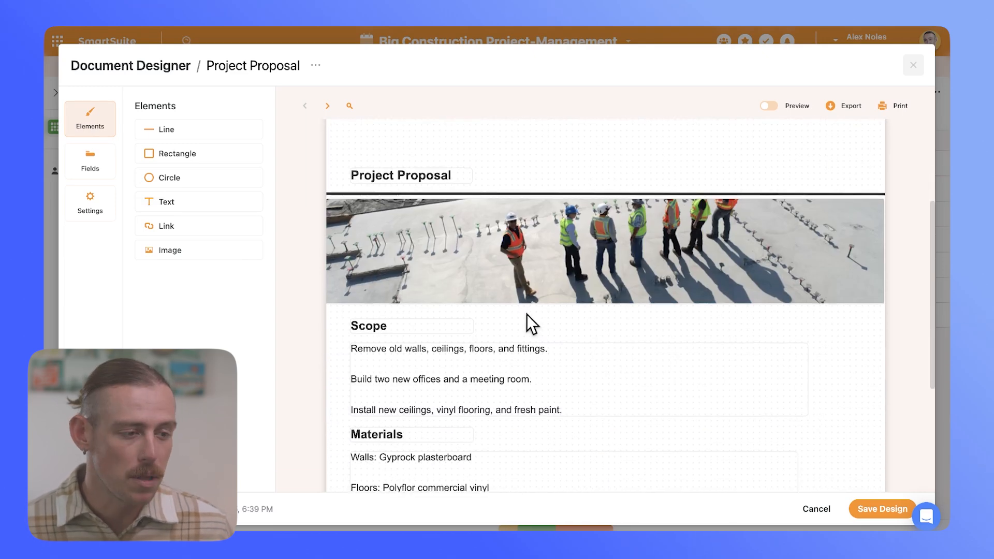
pyautogui.scroll(-2, 528, 324)
pyautogui.scroll(-2, 512, 335)
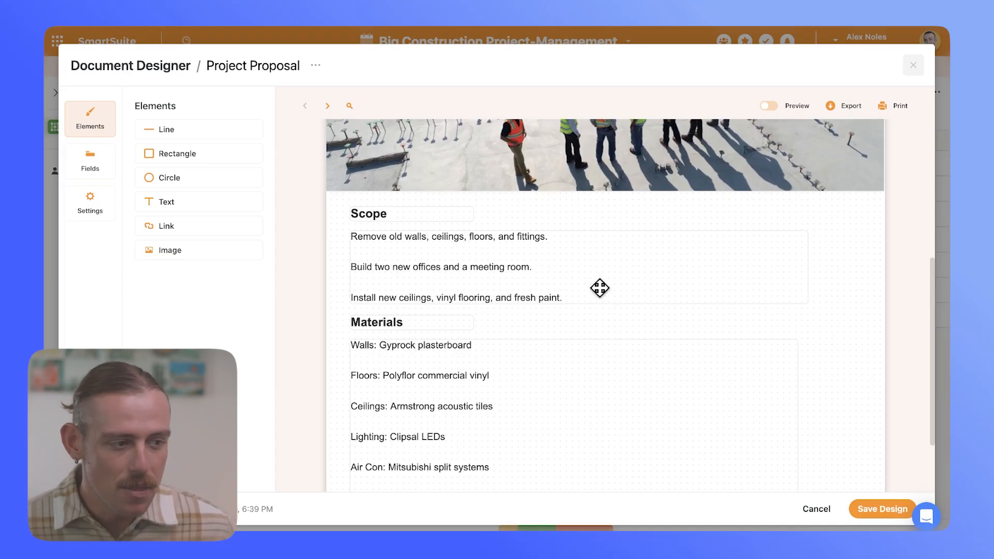
pyautogui.scroll(-3, 522, 353)
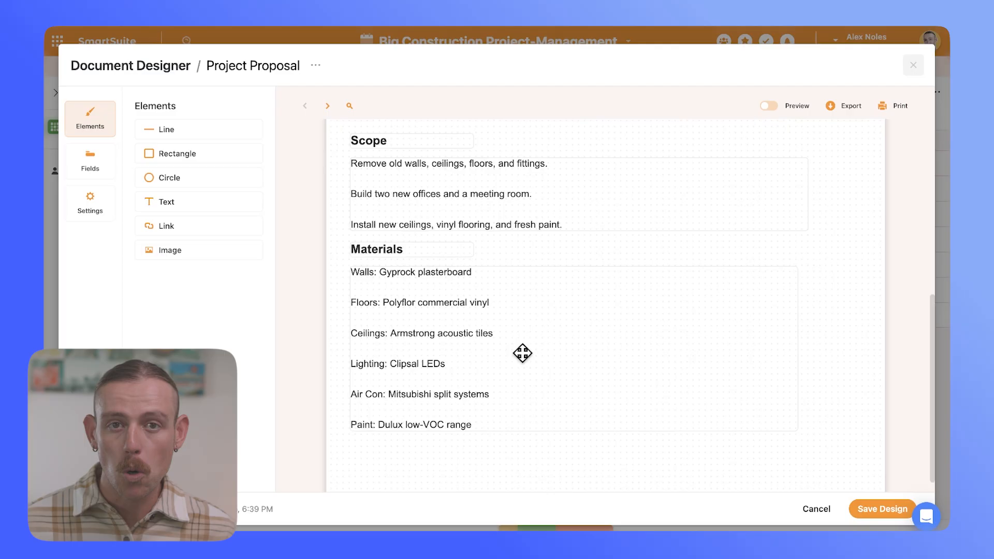
pyautogui.scroll(3, 522, 353)
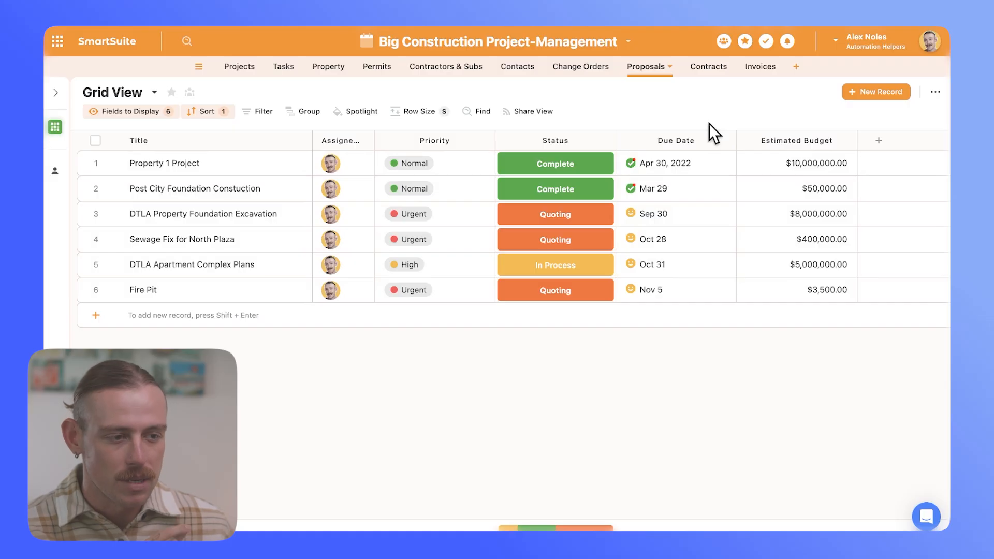
# Step: Review the records in the Projects table and the Property table, including the property files and images
pyautogui.click(239, 68)
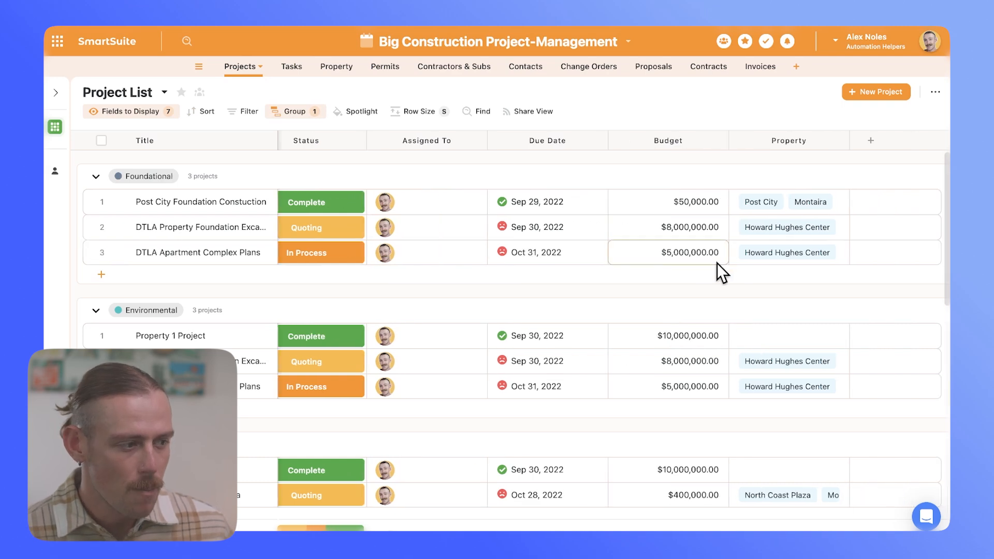
pyautogui.click(335, 68)
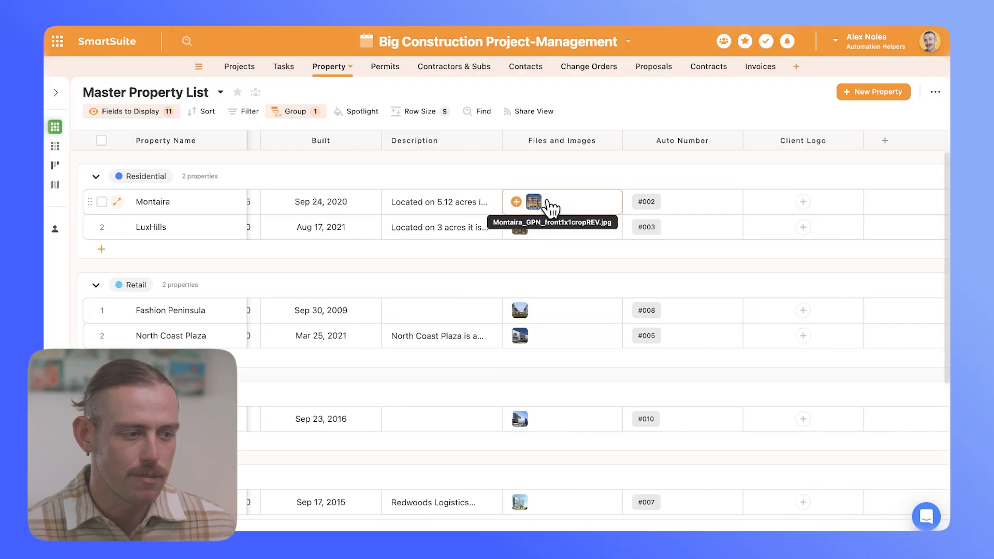
# Step: Display the Project Location field in the Proposals table's grid view
pyautogui.click(652, 67)
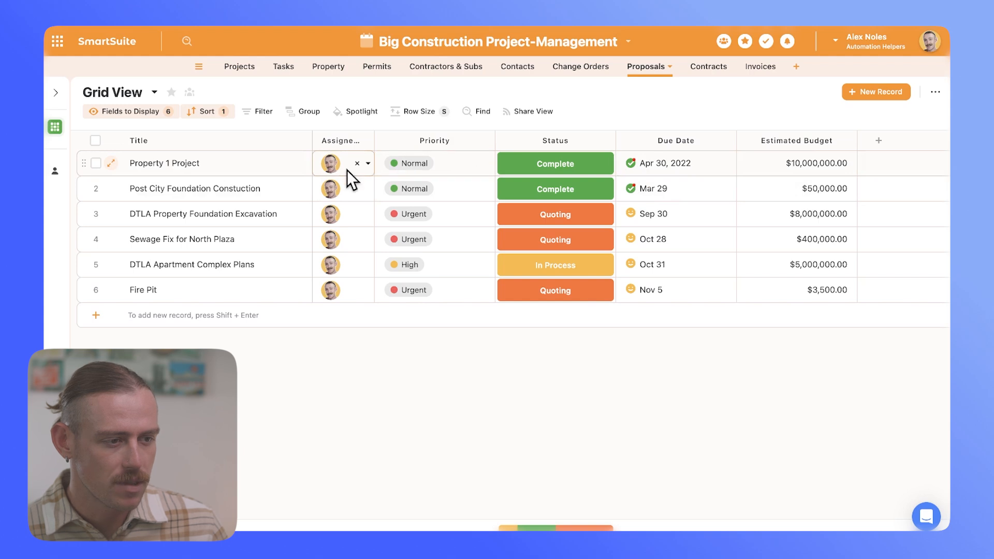
pyautogui.click(145, 116)
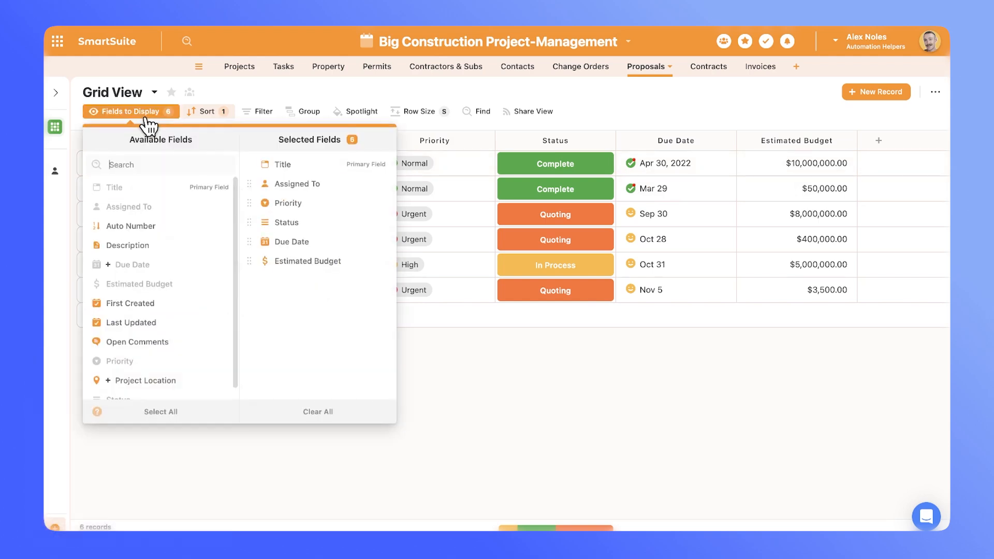
pyautogui.scroll(-1, 160, 251)
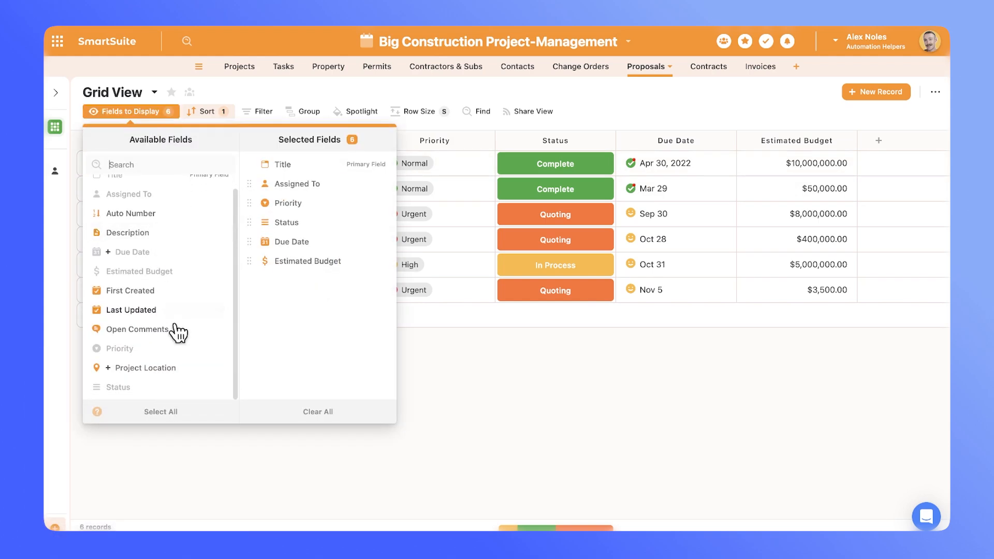
pyautogui.click(162, 369)
pyautogui.click(843, 212)
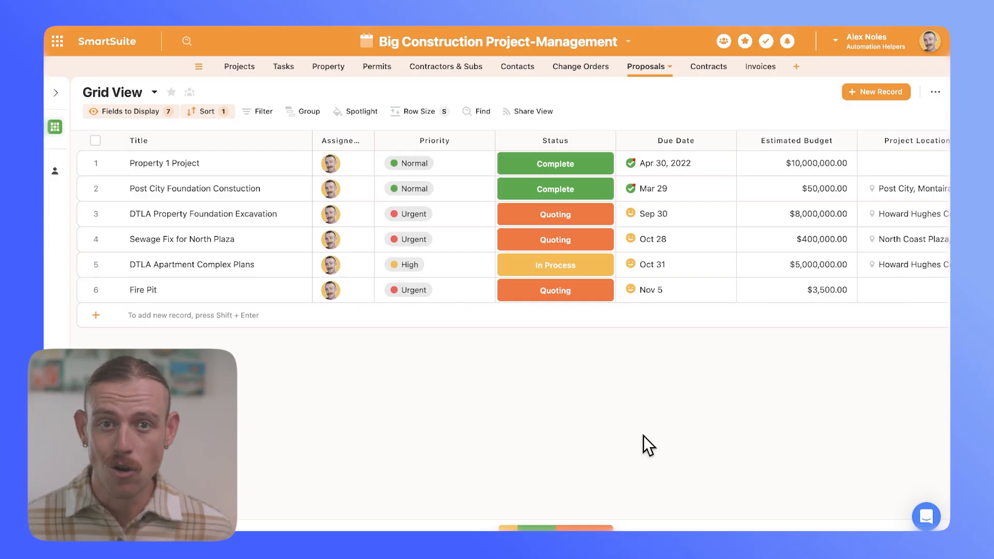
# Step: Add a Linked Record field to the Proposals table that links to the Projects table and allows multiple records
pyautogui.hscroll(5, 639, 445)
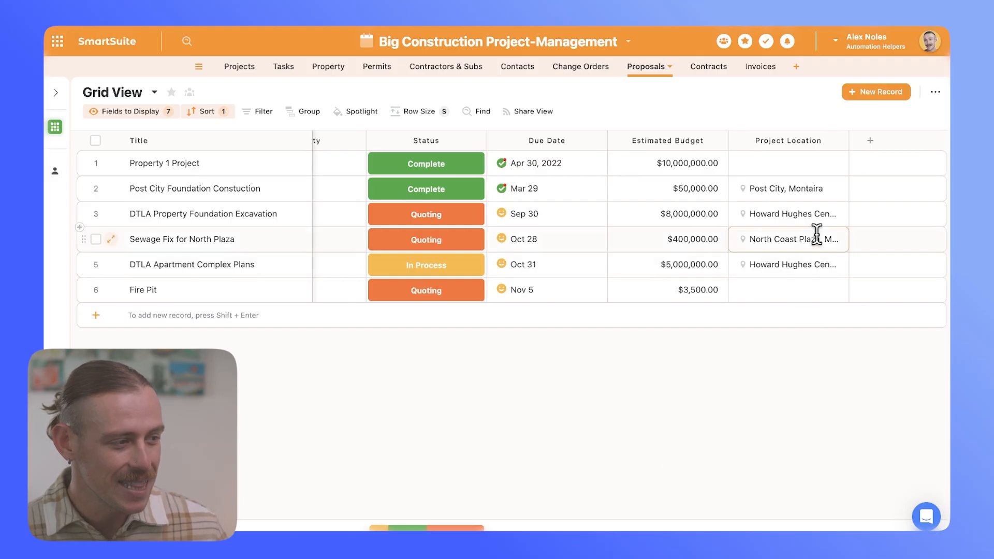
pyautogui.click(870, 140)
pyautogui.write('linke')
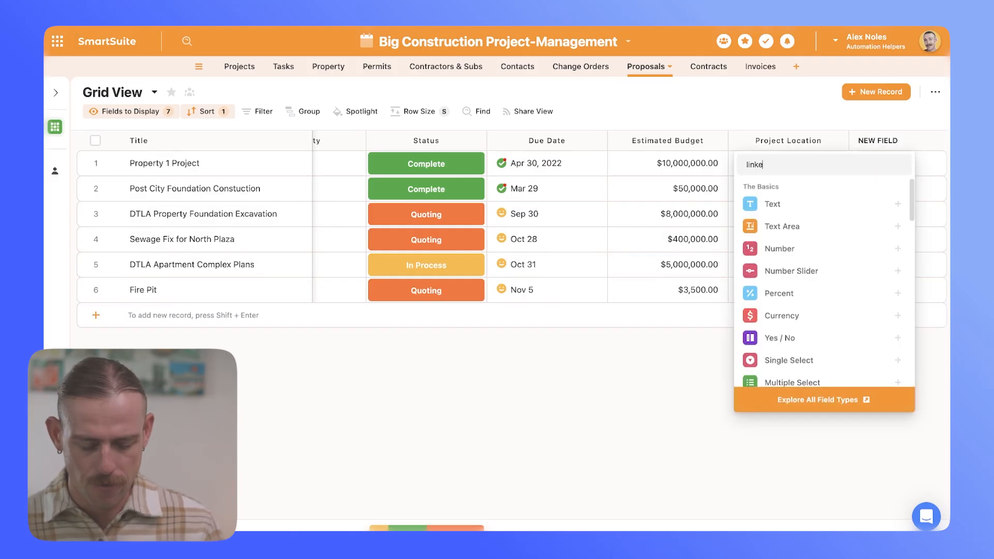
pyautogui.click(828, 207)
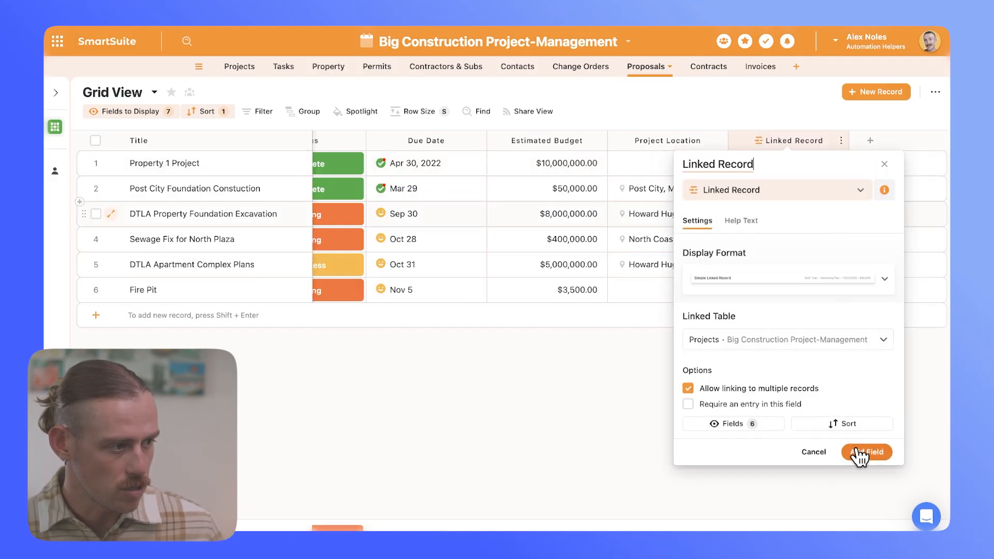
pyautogui.click(869, 454)
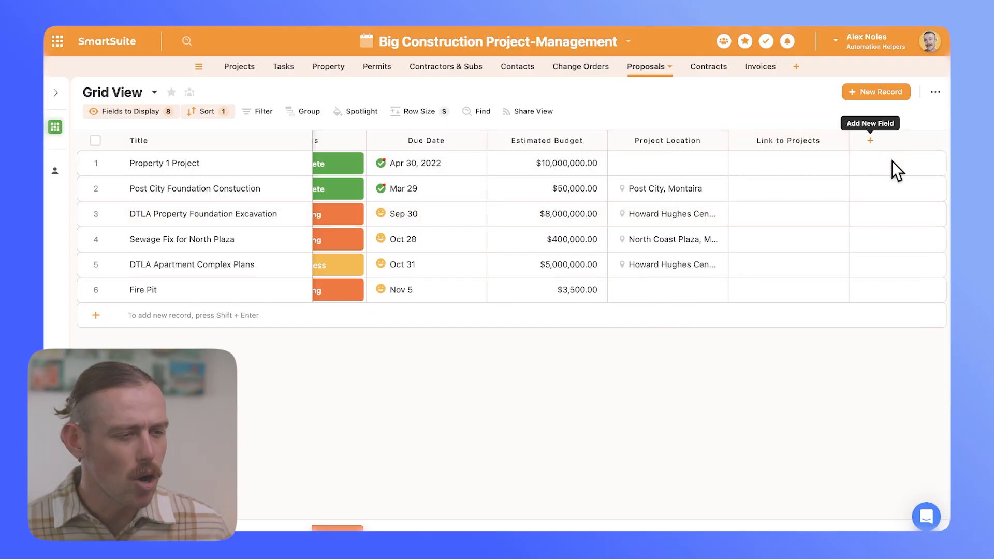
# Step: Link the Property 1 Project proposal to the Property 1 Project record from the Projects table
pyautogui.click(776, 171)
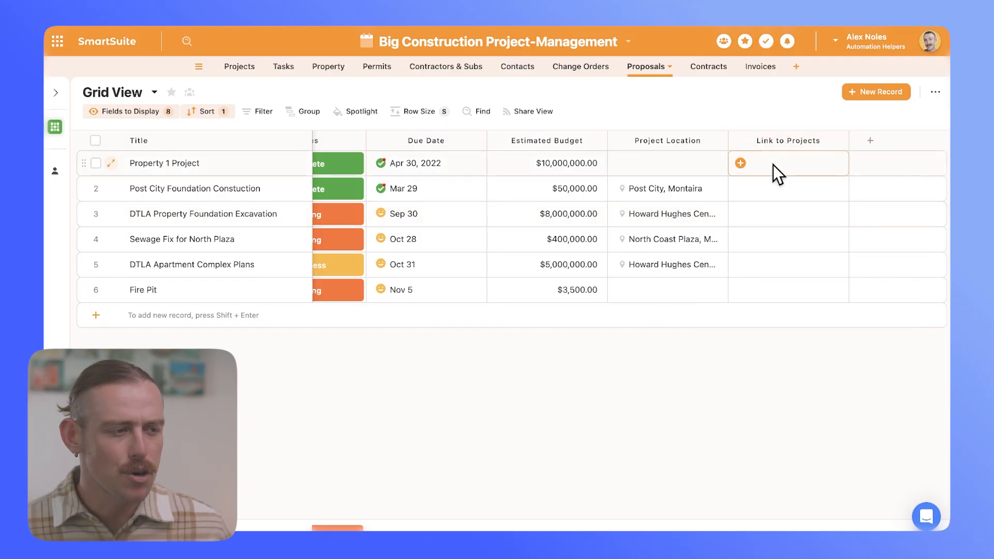
pyautogui.click(740, 165)
pyautogui.click(613, 175)
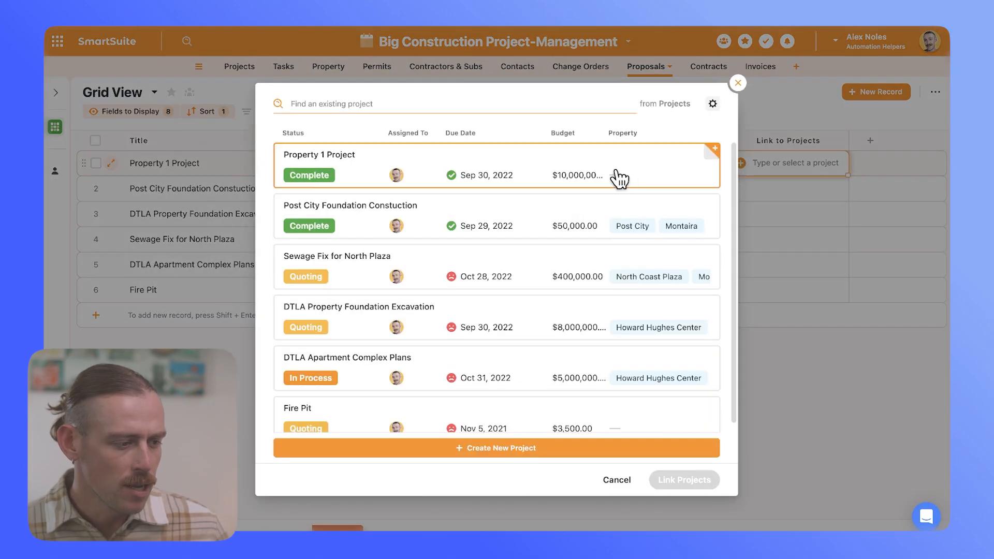
pyautogui.click(688, 479)
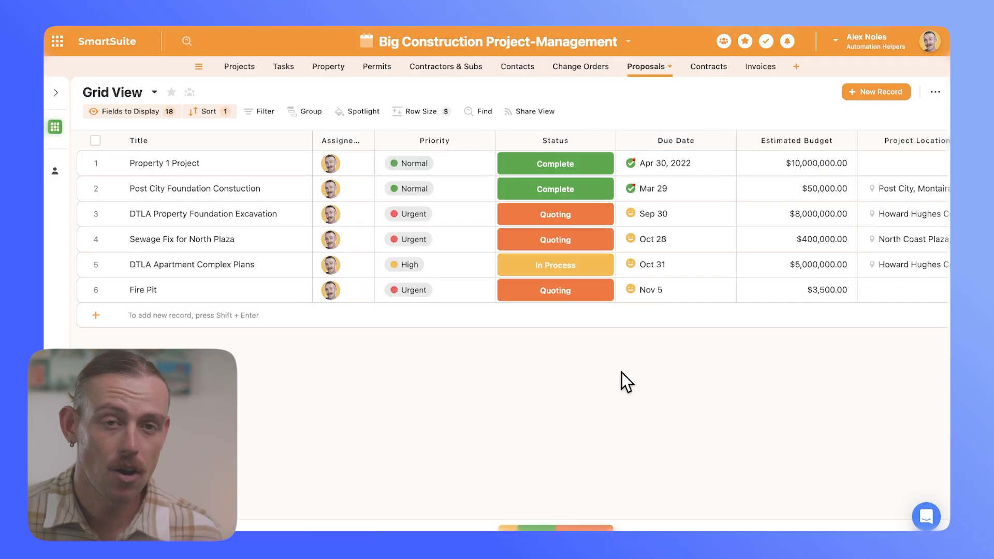
# Step: Review the Proposals table's linked project and property columns, including type, tasks, property images and client logo
pyautogui.click(660, 236)
pyautogui.hscroll(10, 660, 238)
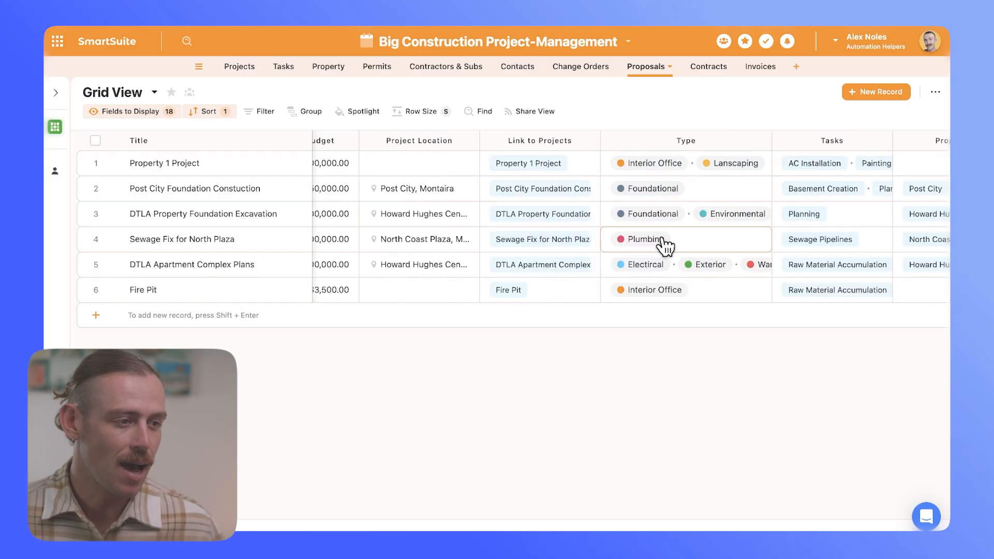
pyautogui.hscroll(3, 660, 238)
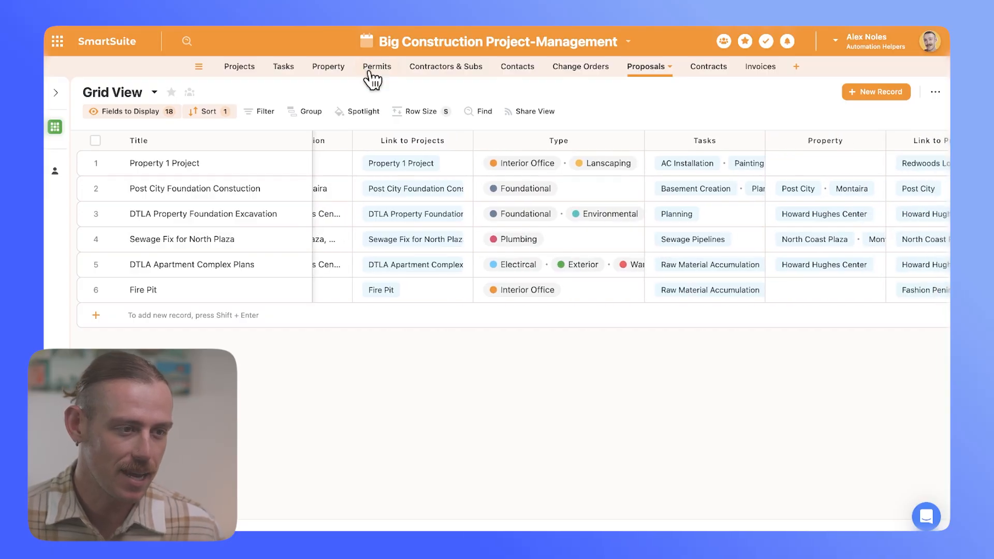
pyautogui.hscroll(5, 680, 258)
pyautogui.hscroll(-10, 678, 254)
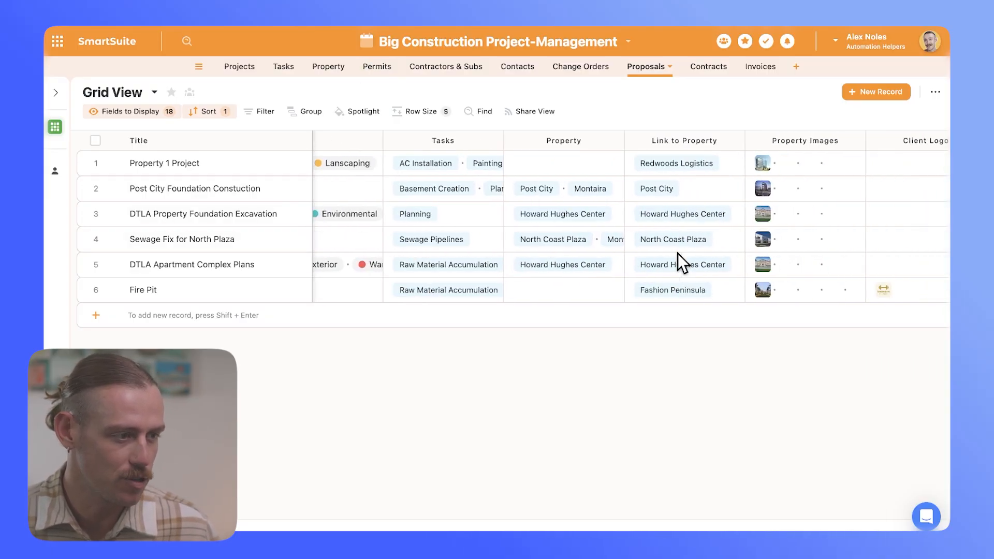
# Step: Open the Proposals table's Project Proposal template in the Document Designer and look through the fields available for insertion
pyautogui.click(668, 68)
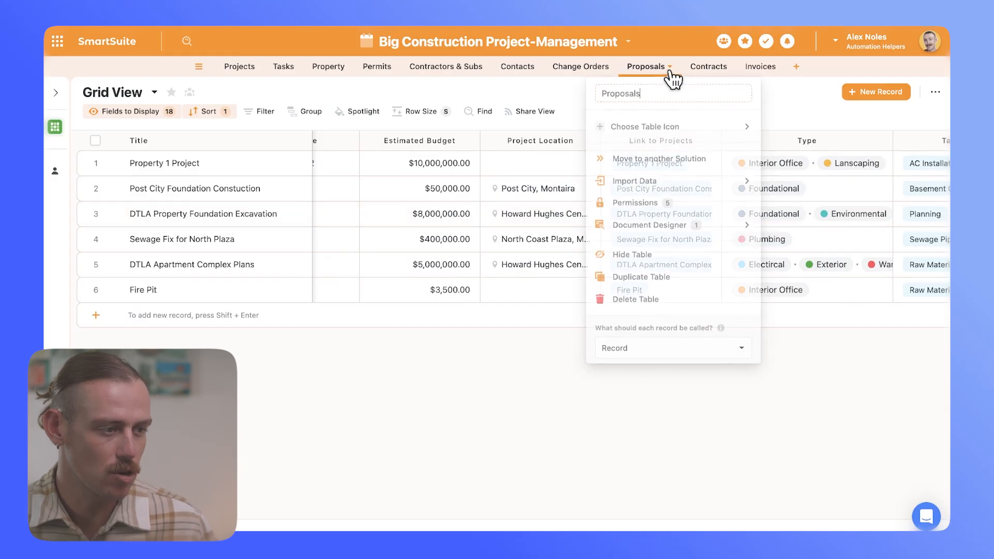
pyautogui.moveTo(694, 231)
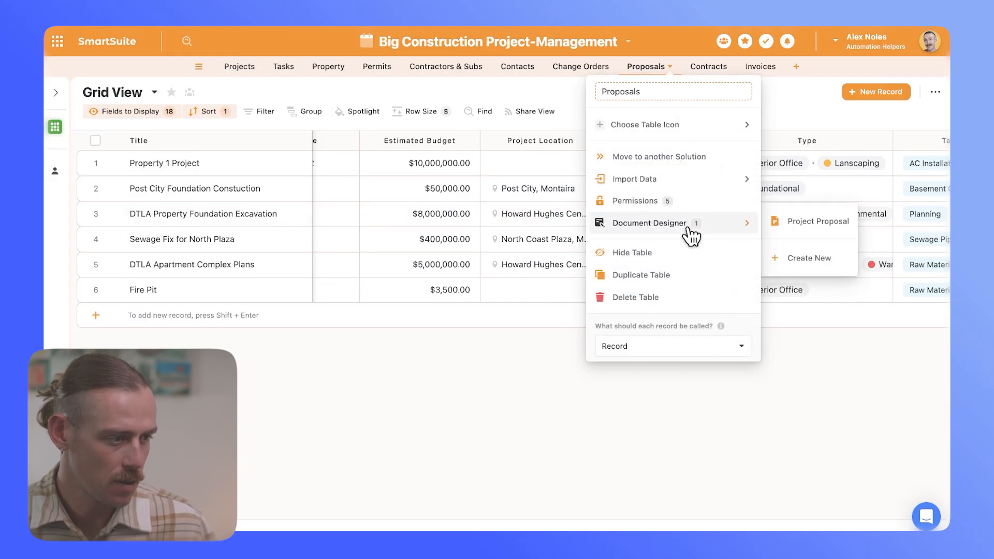
pyautogui.click(805, 226)
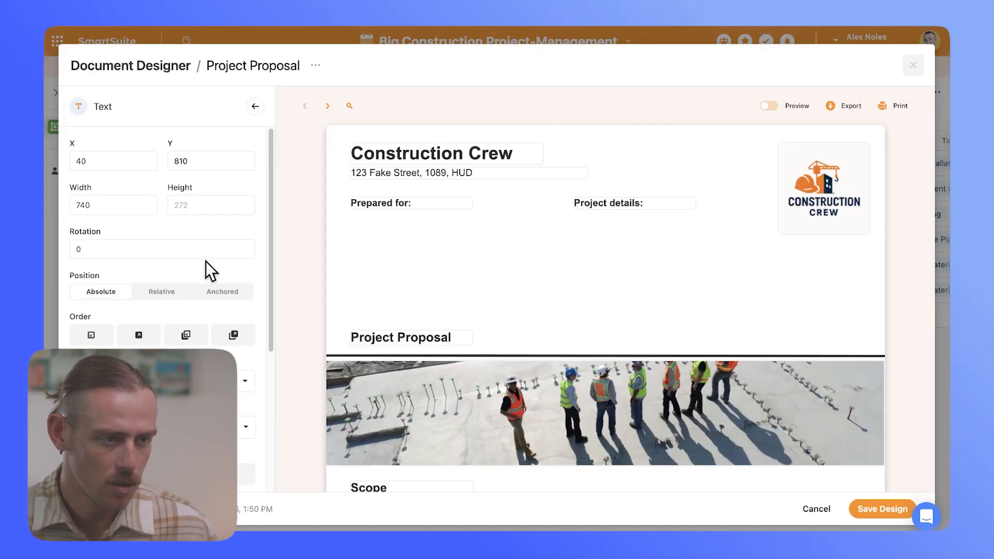
pyautogui.click(255, 109)
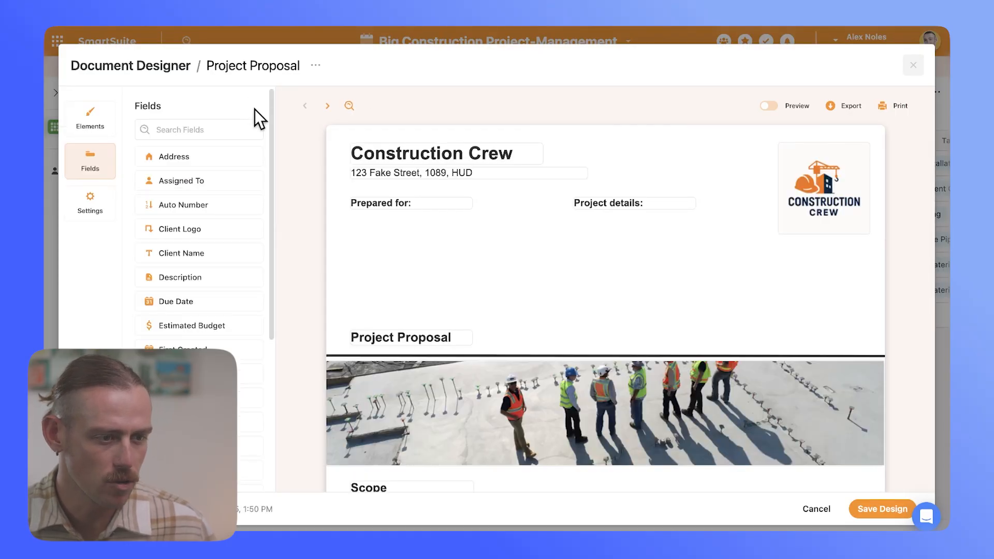
pyautogui.scroll(-2, 214, 326)
pyautogui.scroll(-3, 212, 326)
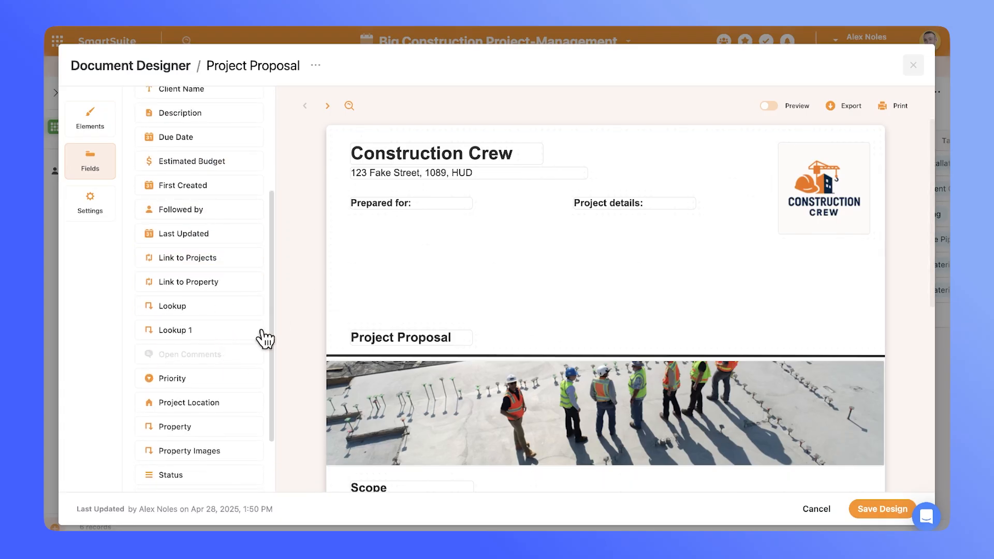
pyautogui.scroll(-3, 235, 361)
pyautogui.scroll(8, 236, 362)
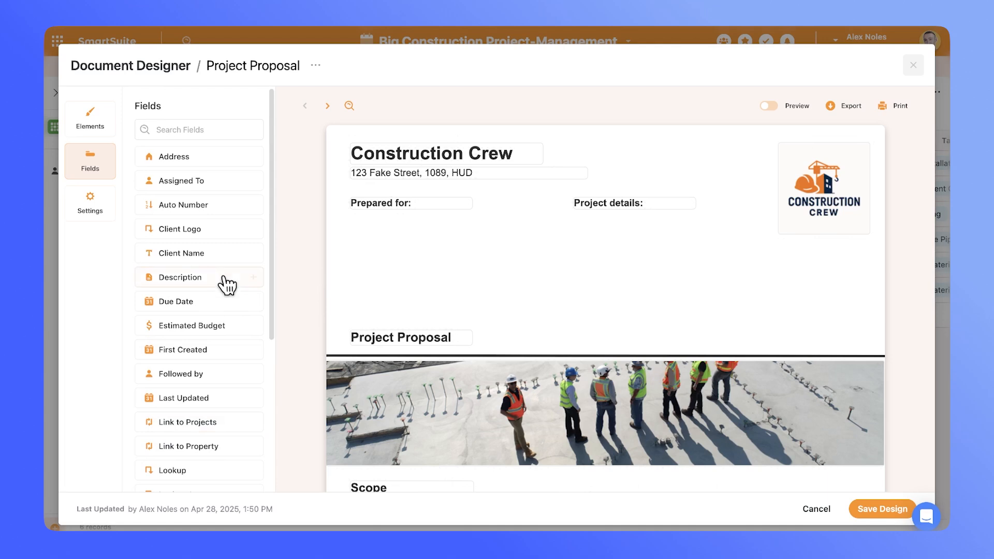
# Step: Insert the Client Name field at X 40, Y 150 and the Address field at X 40, Y 180 below the "Prepared for:" heading
pyautogui.moveTo(244, 254); pyautogui.dragTo(381, 226)
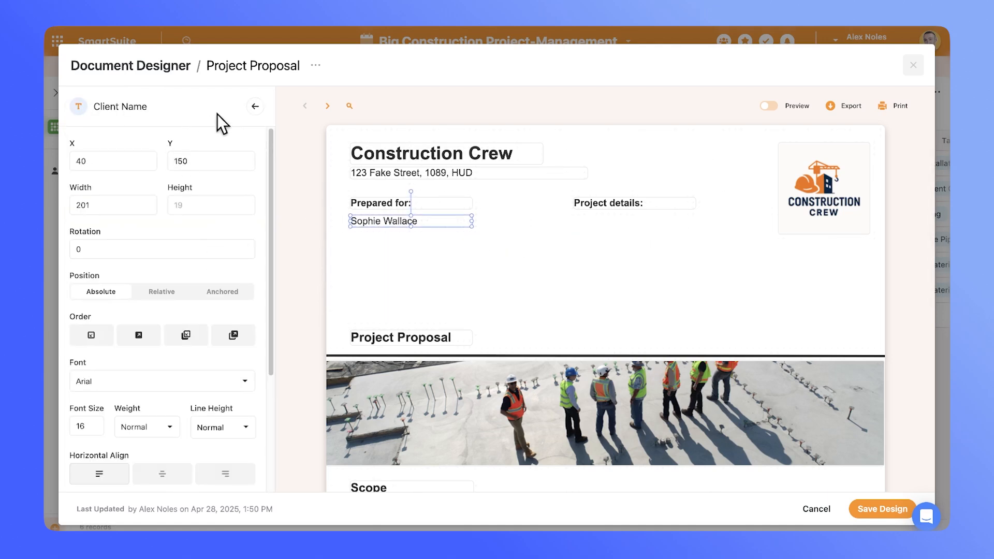
pyautogui.click(255, 107)
pyautogui.moveTo(204, 166); pyautogui.dragTo(387, 239)
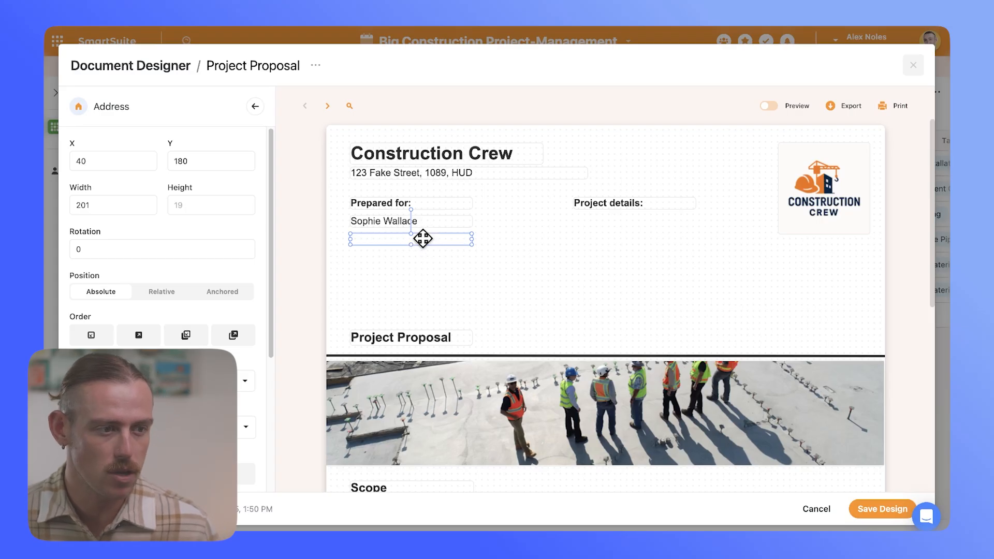
# Step: Check the inserted client fields against the following records and widen the Client Name field to about 278
pyautogui.click(327, 106)
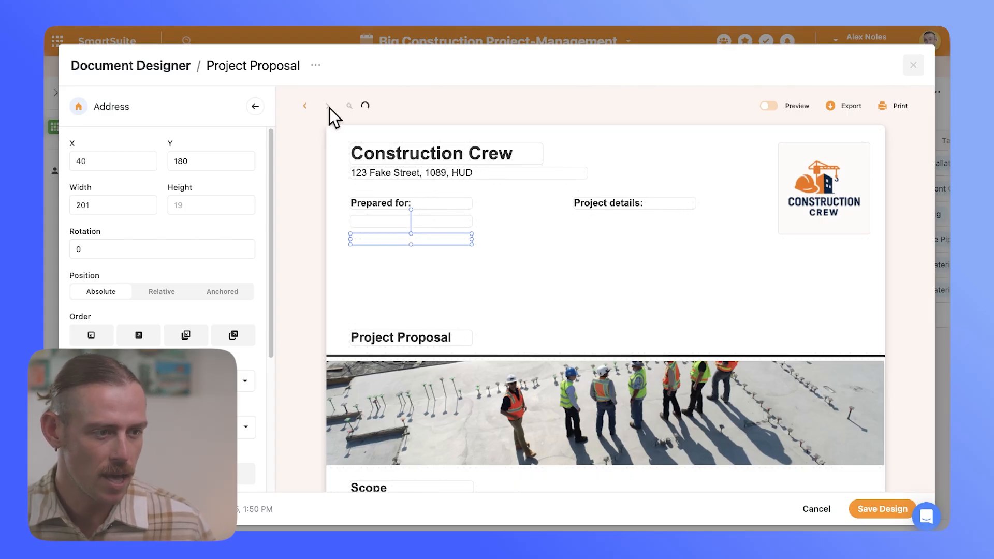
pyautogui.click(328, 107)
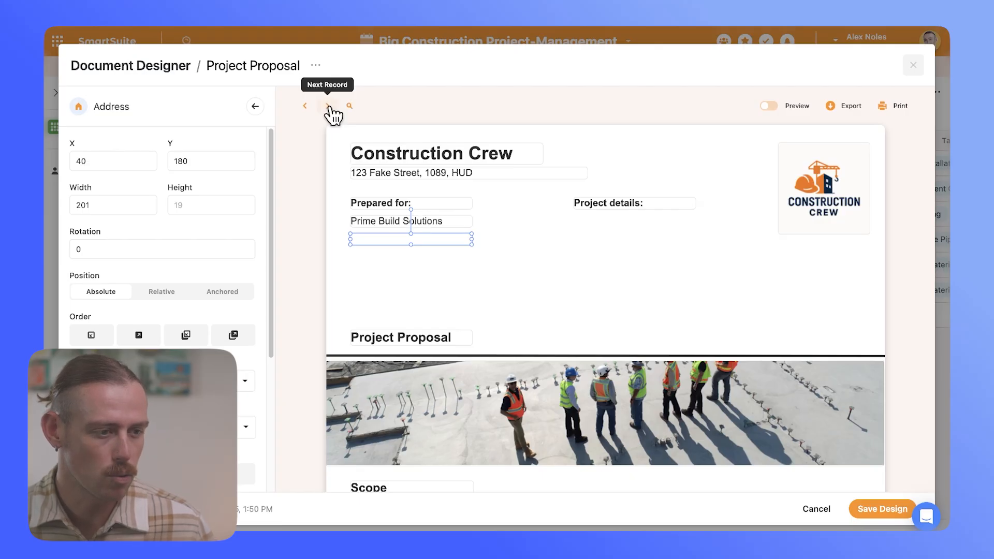
pyautogui.click(328, 107)
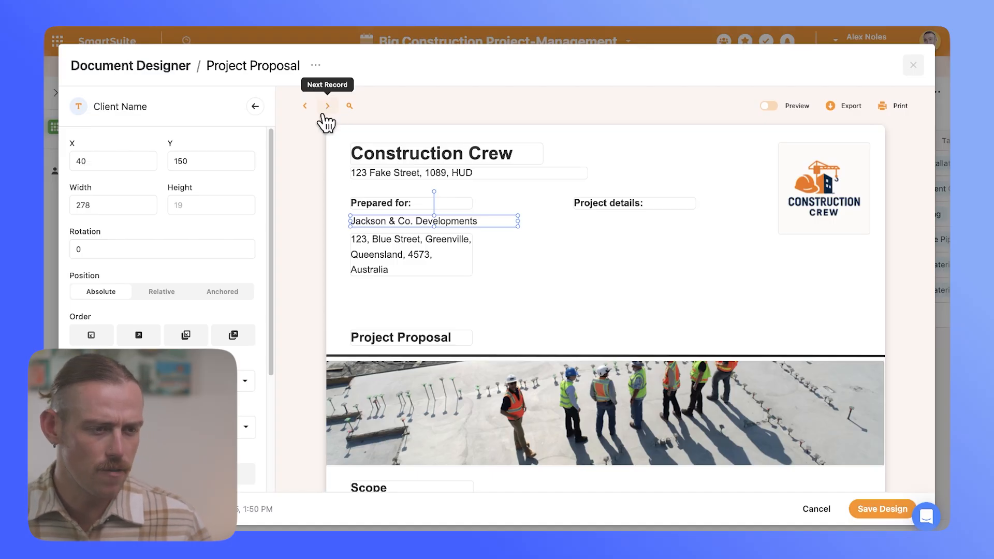
pyautogui.click(255, 108)
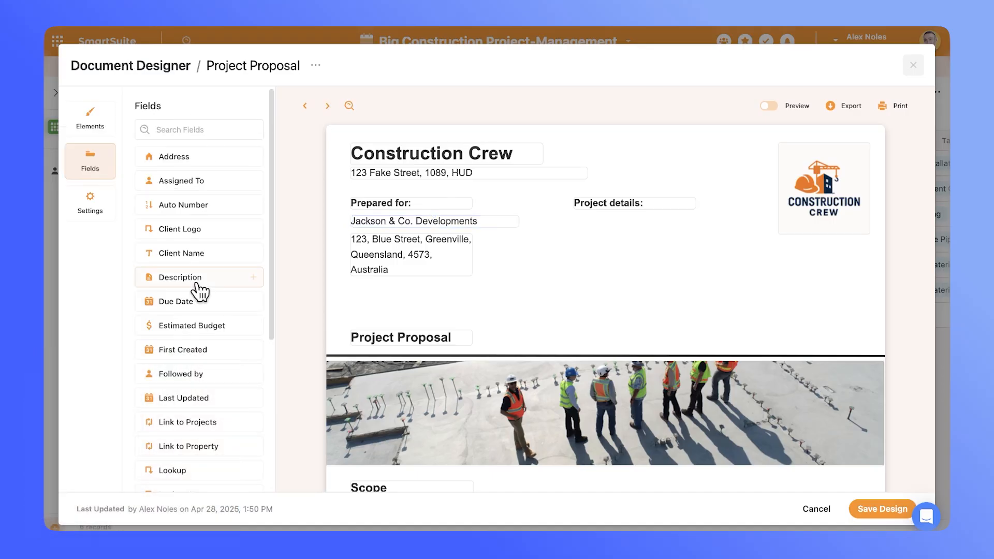
# Step: Delete the static text blocks below the Scope and Materials headings
pyautogui.scroll(-3, 199, 293)
pyautogui.scroll(-5, 435, 368)
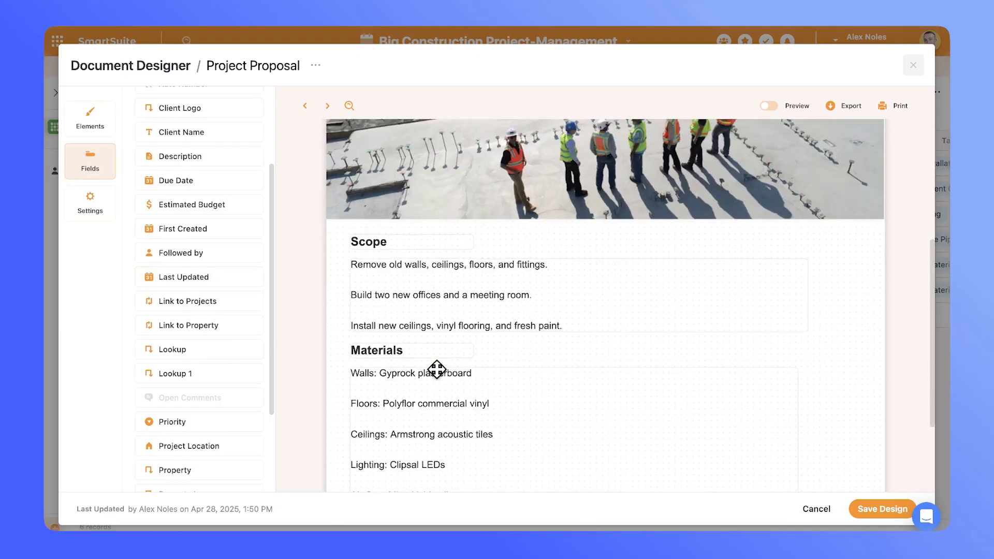
pyautogui.click(477, 286)
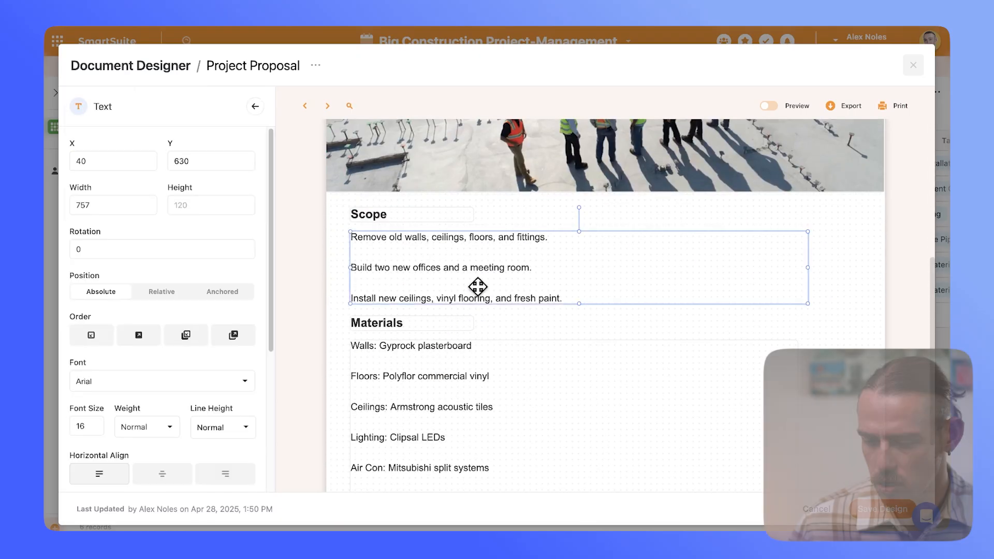
pyautogui.press('Delete')
pyautogui.click(472, 373)
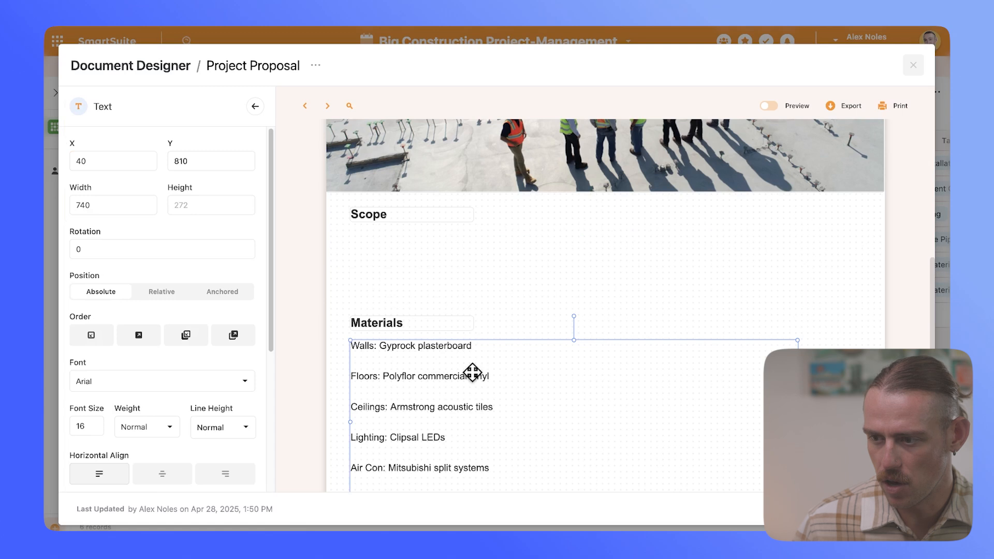
pyautogui.press('Delete')
# Step: Insert the Scope field below the Scope heading at X 40, Y 630 and widen it to about 648
pyautogui.scroll(-5, 246, 326)
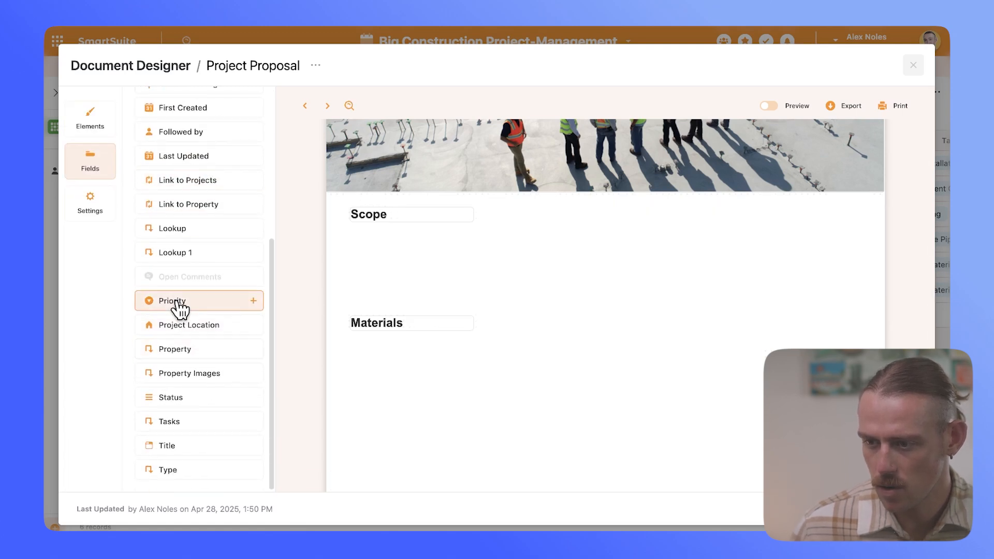
pyautogui.scroll(4, 188, 404)
pyautogui.scroll(2, 187, 404)
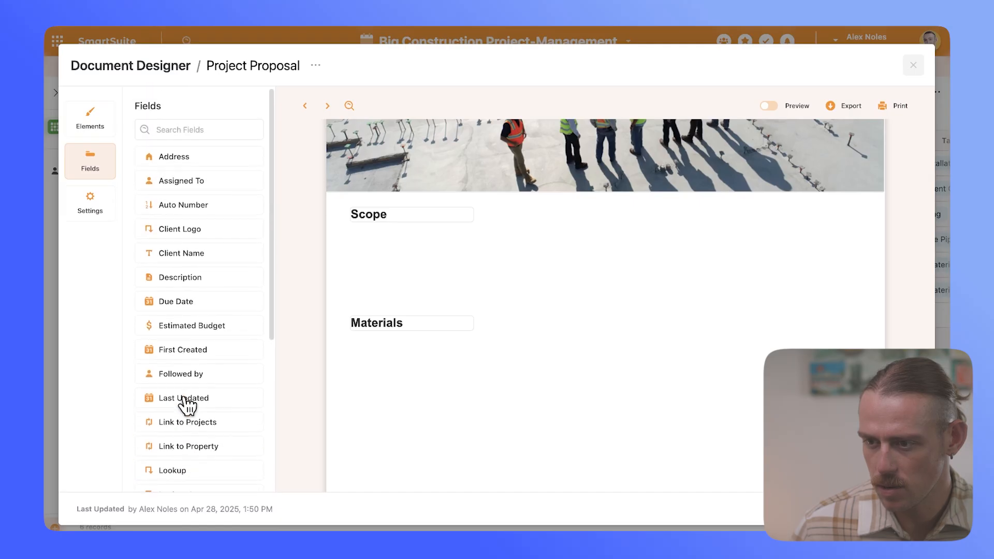
pyautogui.click(183, 130)
pyautogui.write('scop')
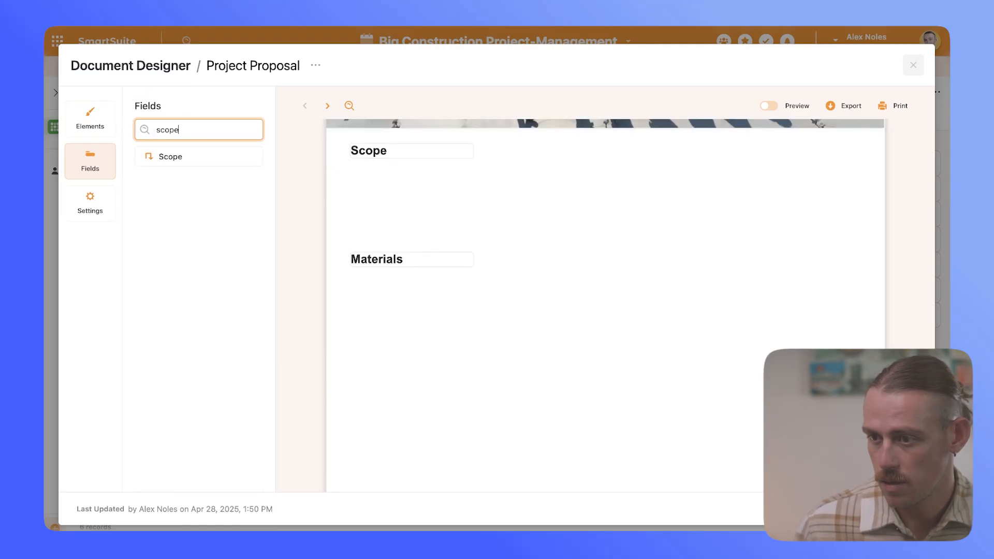
pyautogui.click(222, 159)
pyautogui.scroll(5, 476, 222)
pyautogui.scroll(-3, 555, 340)
pyautogui.moveTo(512, 186); pyautogui.dragTo(414, 283)
pyautogui.moveTo(472, 306); pyautogui.dragTo(741, 299)
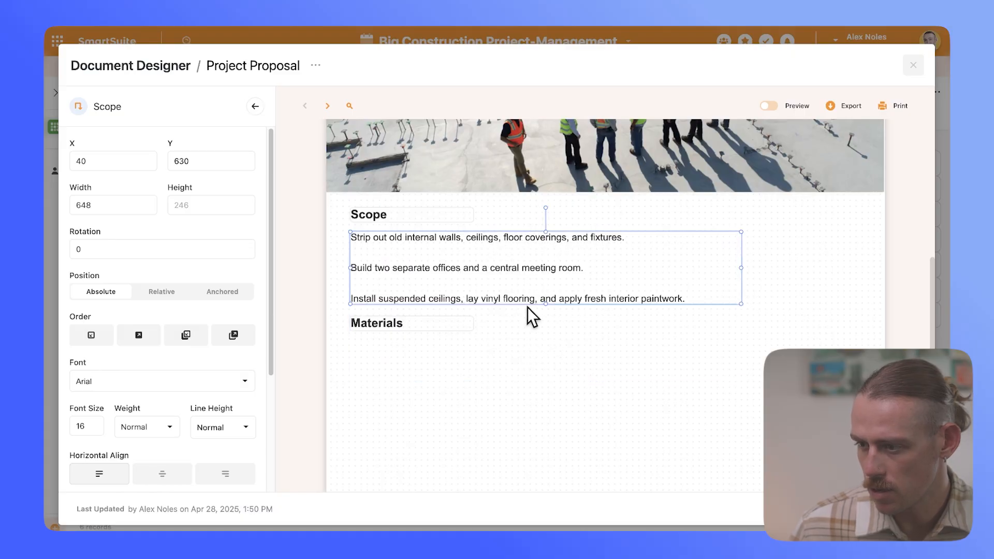
# Step: Insert the Materials field below the Materials heading at X 40, Y 810 and widen it to about 647
pyautogui.click(255, 107)
pyautogui.click(199, 129)
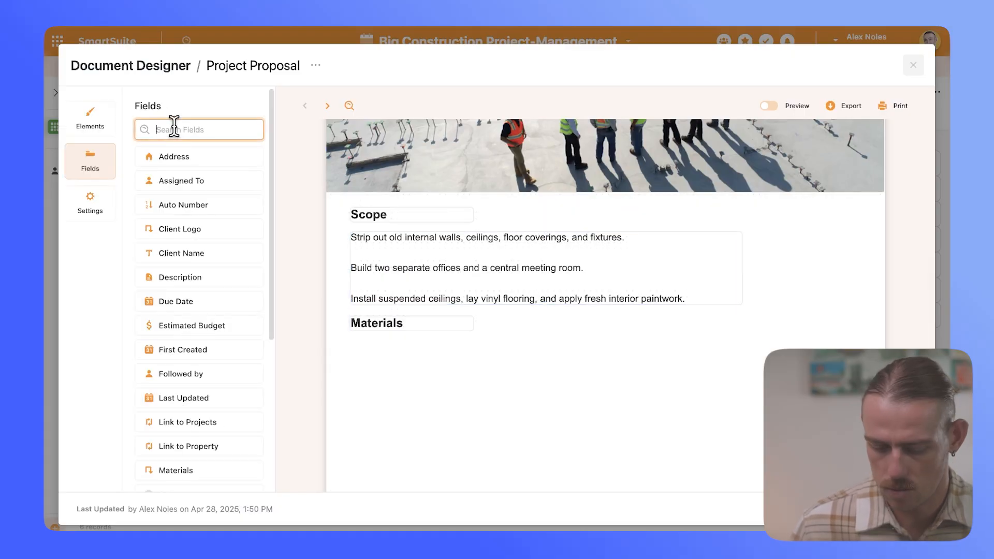
pyautogui.write('maet')
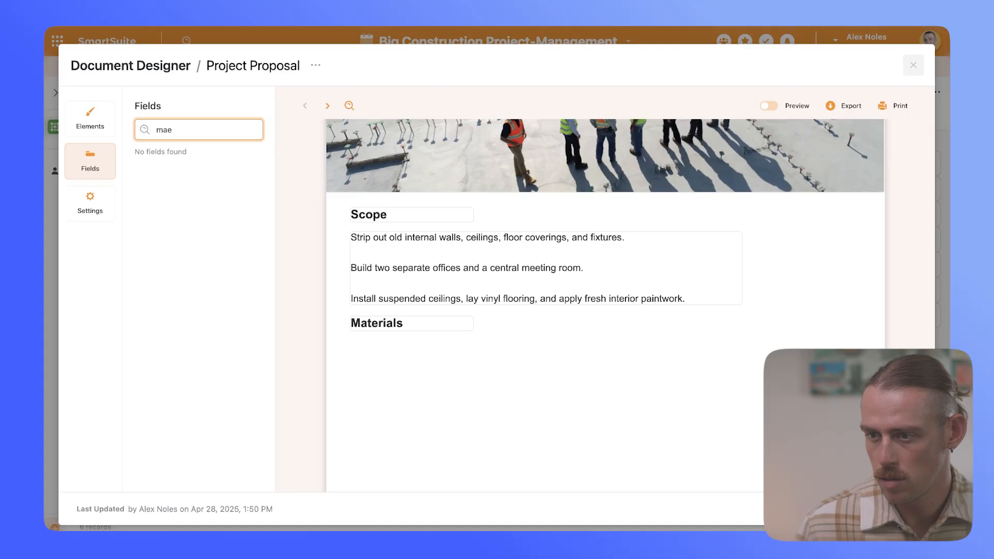
pyautogui.press('BackSpace')
pyautogui.write('t')
pyautogui.click(178, 187)
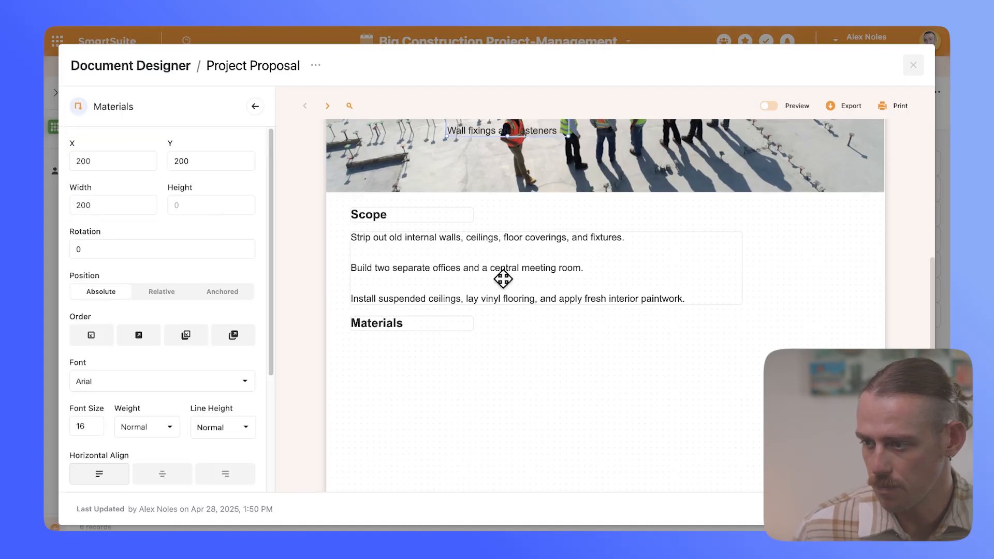
pyautogui.moveTo(516, 127); pyautogui.dragTo(423, 496)
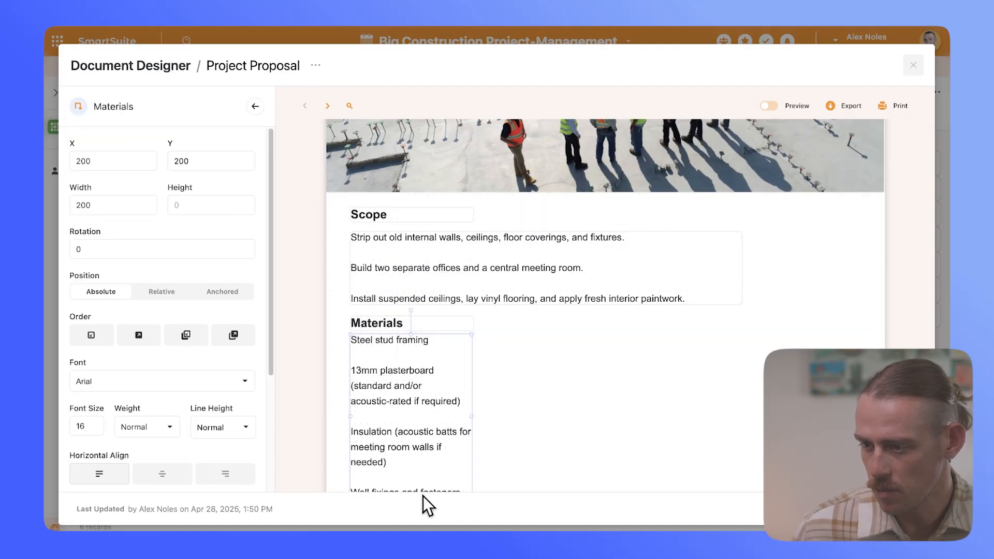
pyautogui.scroll(-3, 468, 322)
pyautogui.moveTo(474, 322); pyautogui.dragTo(740, 320)
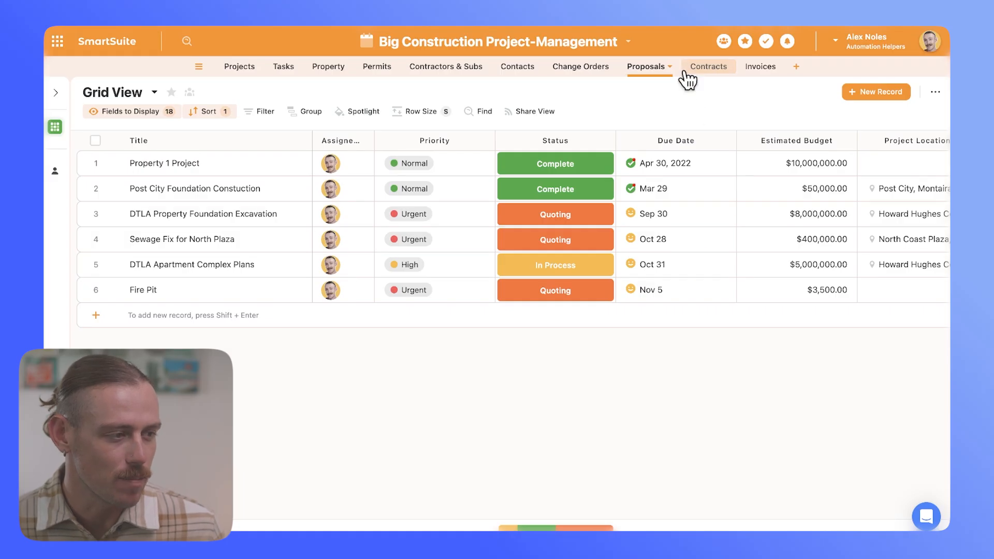
# Step: Reopen the Proposals table's Project Proposal template in the Document Designer, review its preview, export and print options, and close it
pyautogui.click(670, 67)
pyautogui.moveTo(661, 224)
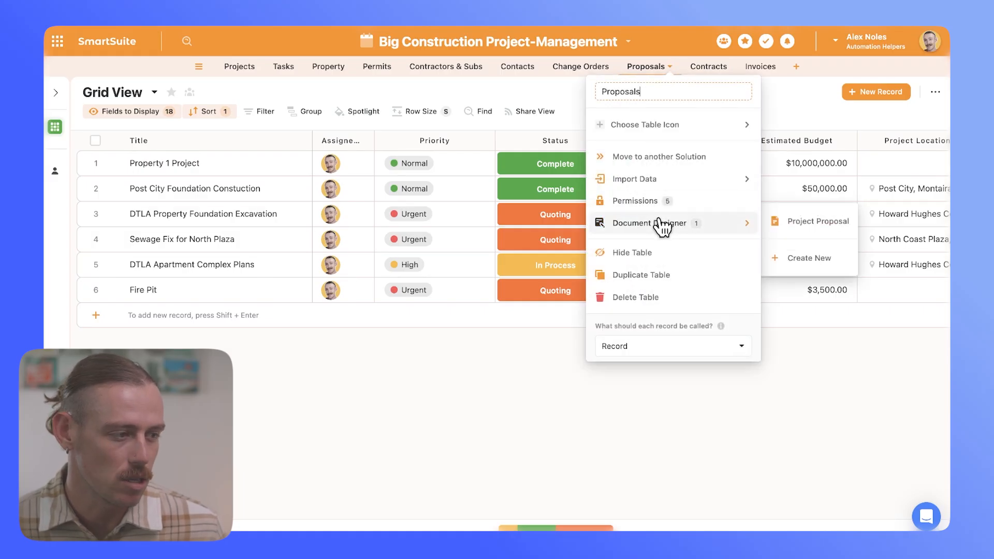
pyautogui.click(800, 228)
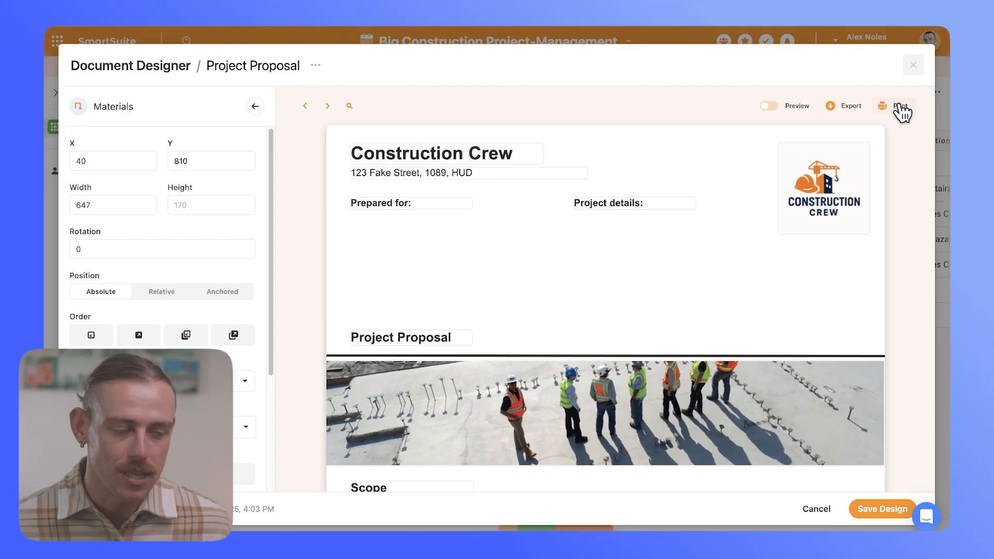
pyautogui.click(913, 65)
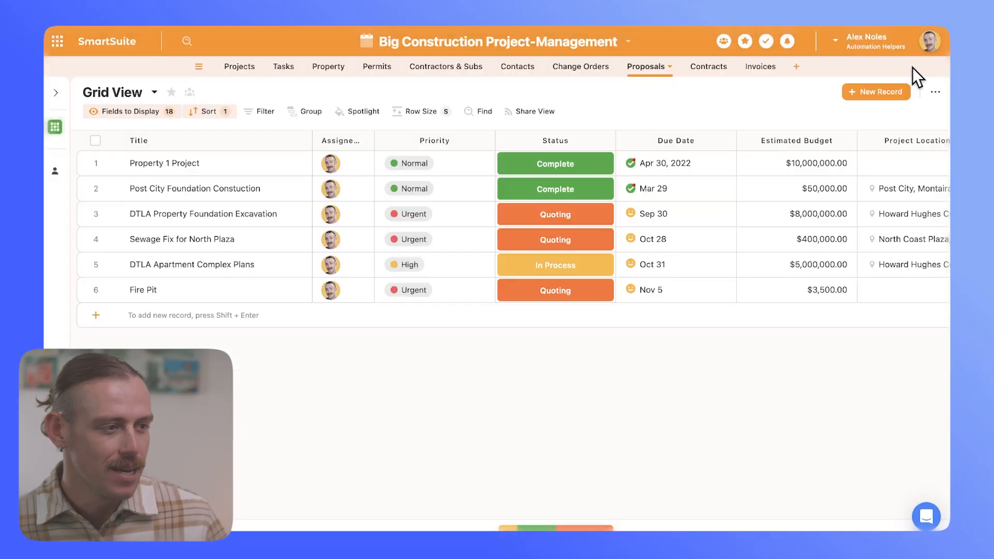
pyautogui.click(629, 40)
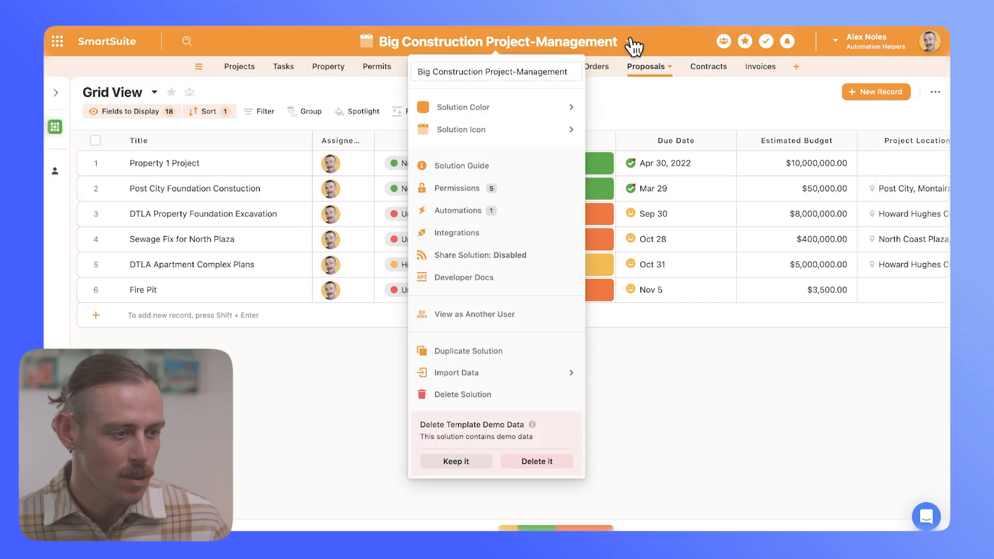
pyautogui.click(504, 211)
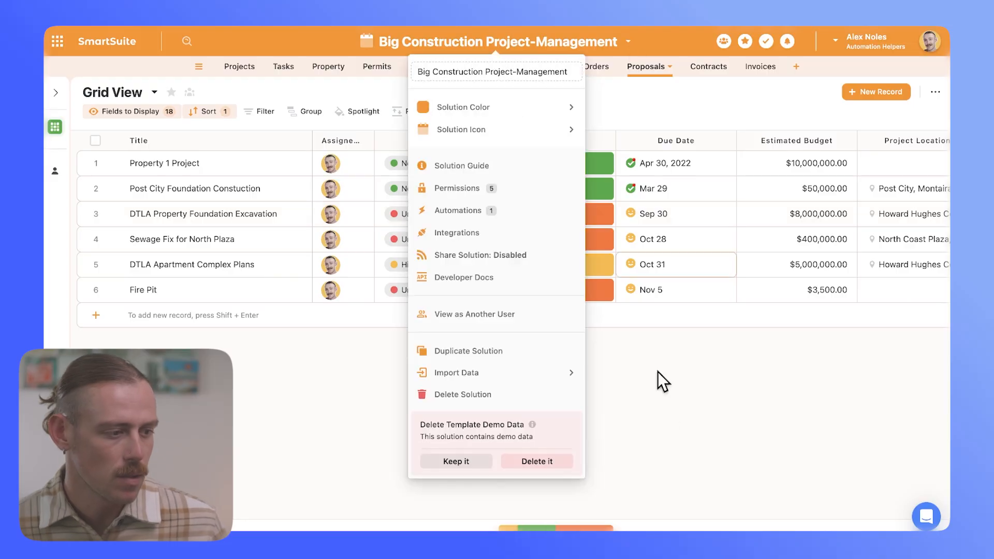
pyautogui.click(653, 376)
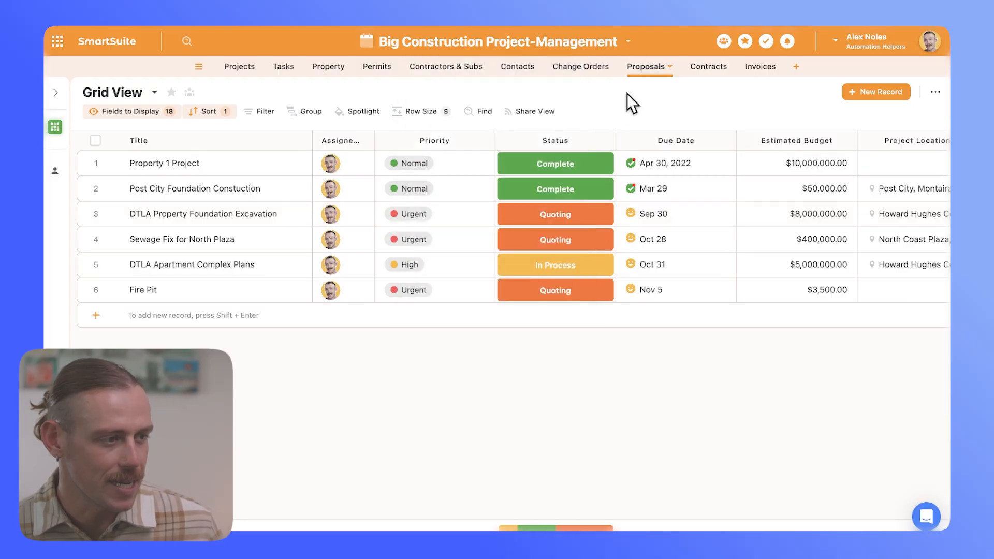
# Step: Add a new automation to the Big Construction Project-Management solution, triggered when a record is updated in the Proposals table
pyautogui.click(628, 42)
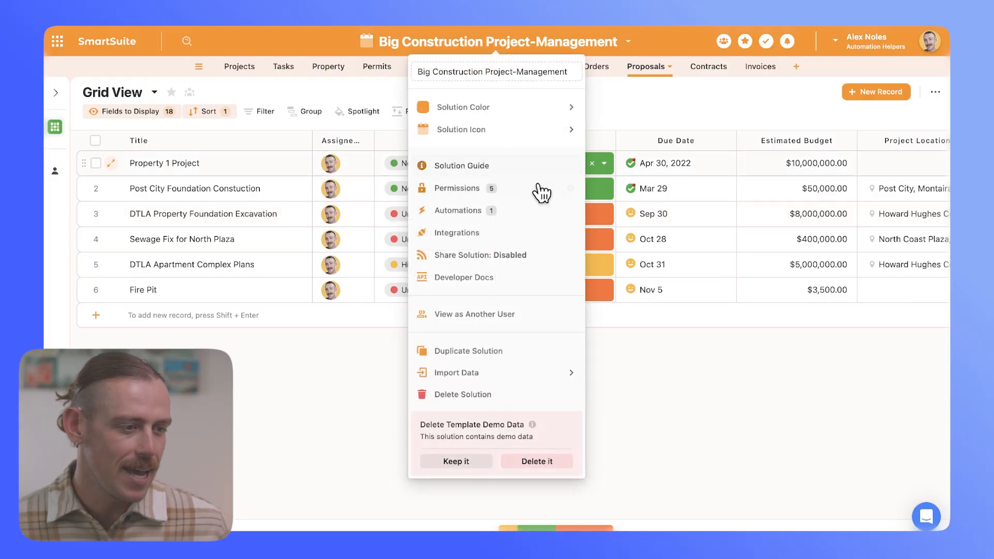
pyautogui.click(496, 211)
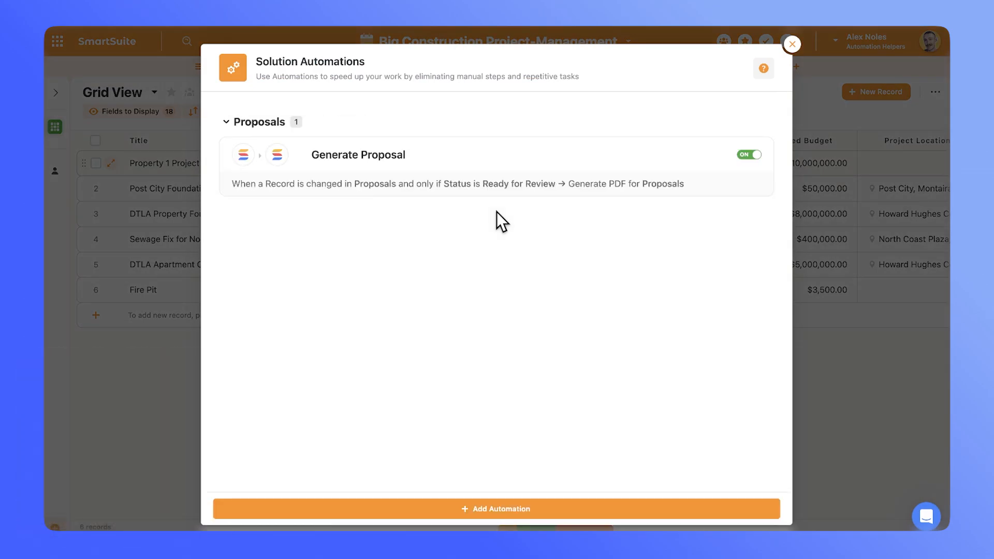
pyautogui.click(547, 512)
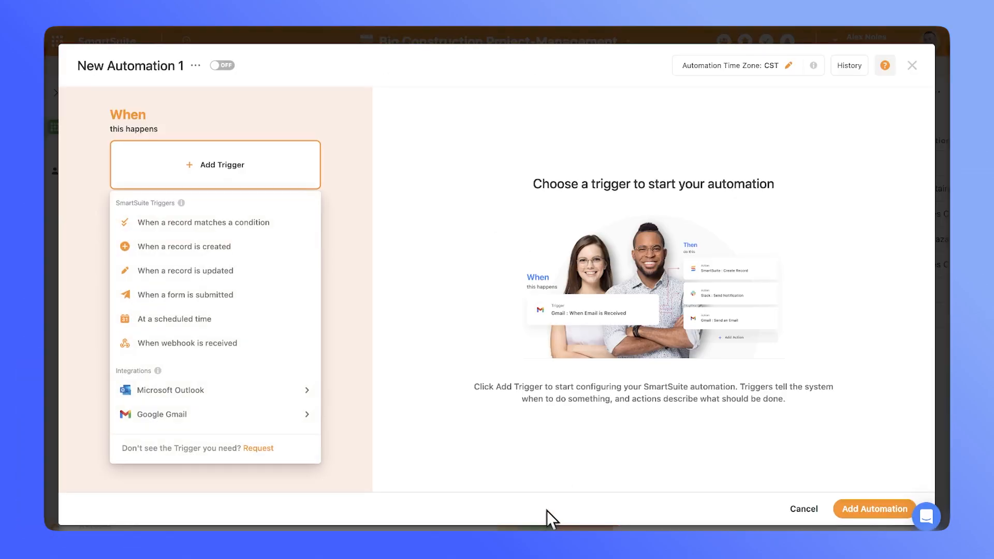
pyautogui.click(207, 274)
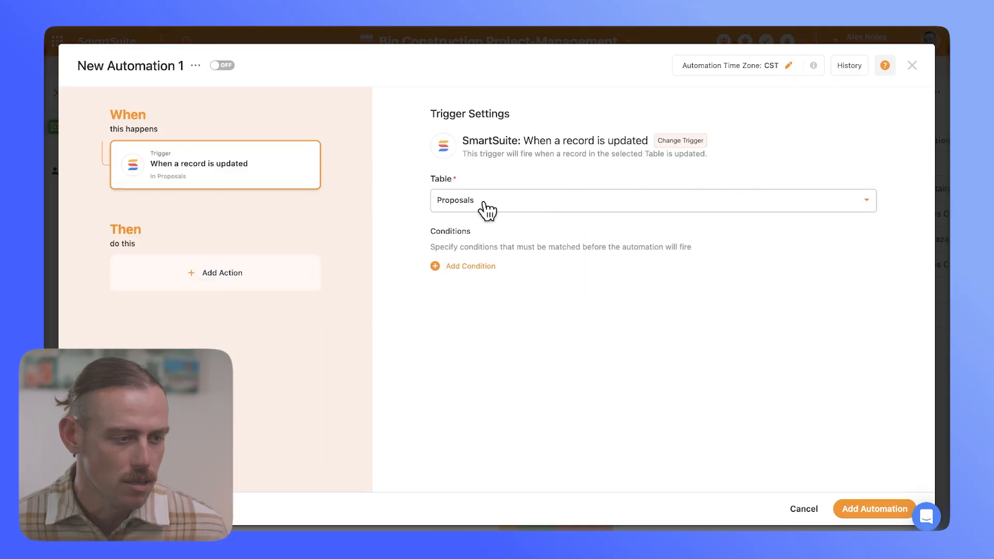
# Step: Add a condition to the record-updated trigger that is based on the Status field
pyautogui.click(472, 268)
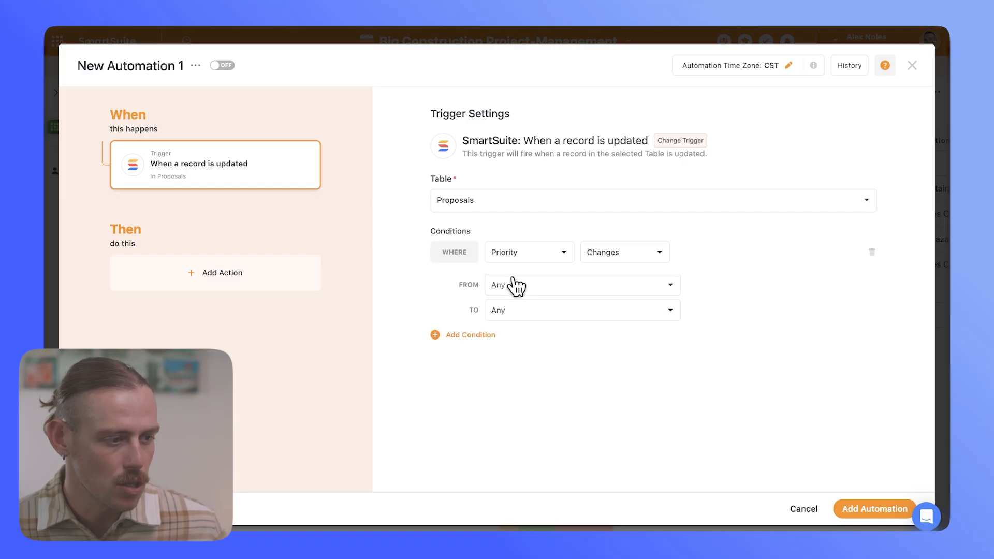
pyautogui.click(538, 288)
pyautogui.click(535, 253)
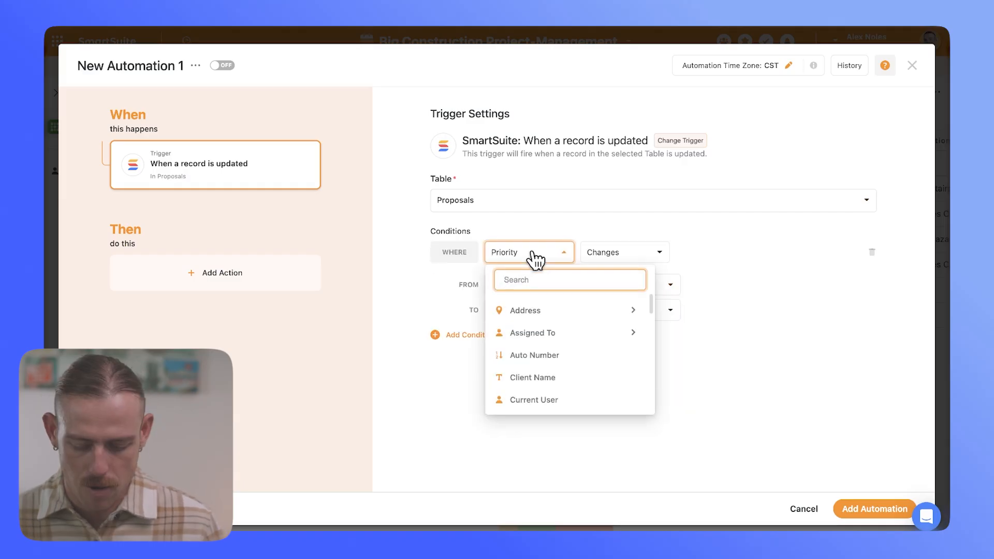
pyautogui.write('stat')
pyautogui.click(539, 310)
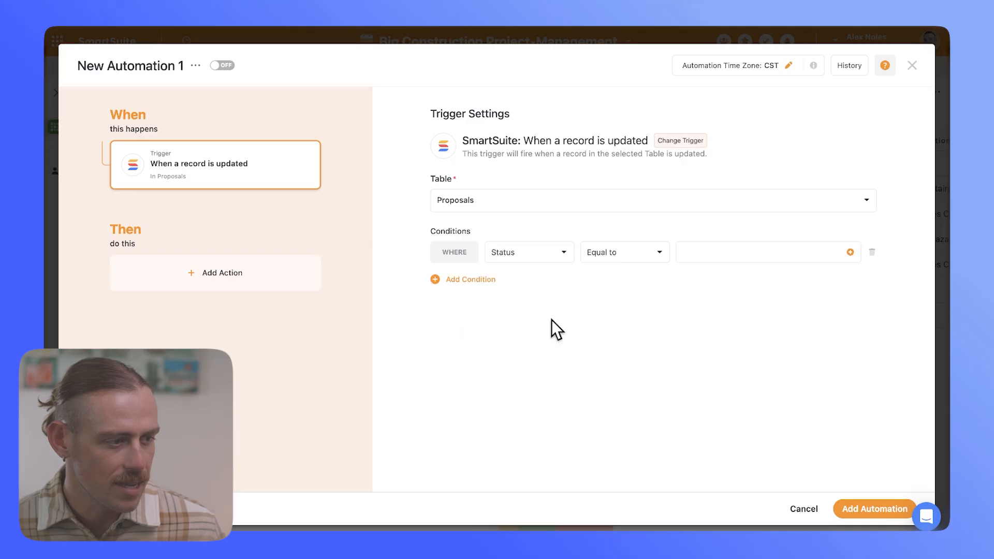
# Step: Set the Status condition to Changes, from Any to Equal to Ready for Review
pyautogui.click(638, 258)
pyautogui.scroll(1, 641, 308)
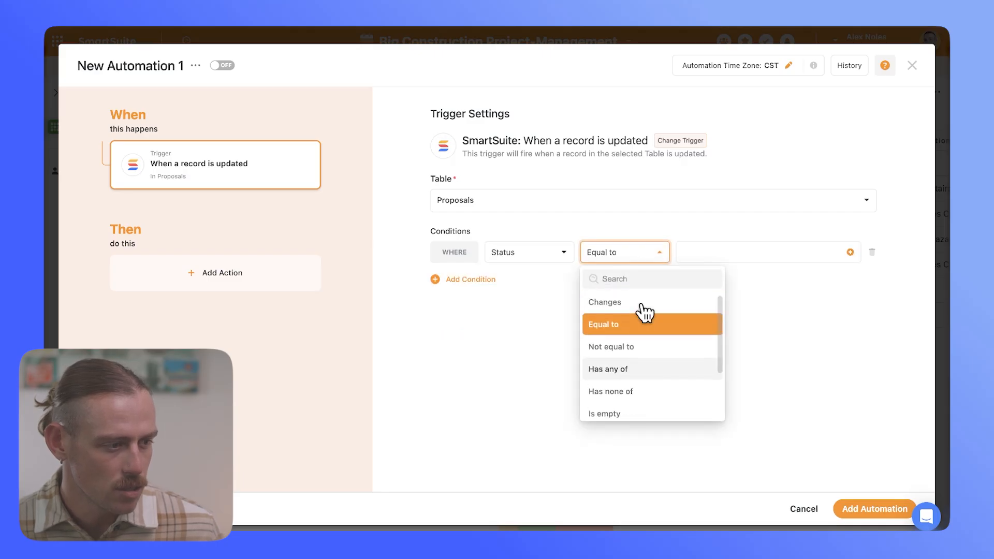
pyautogui.click(645, 305)
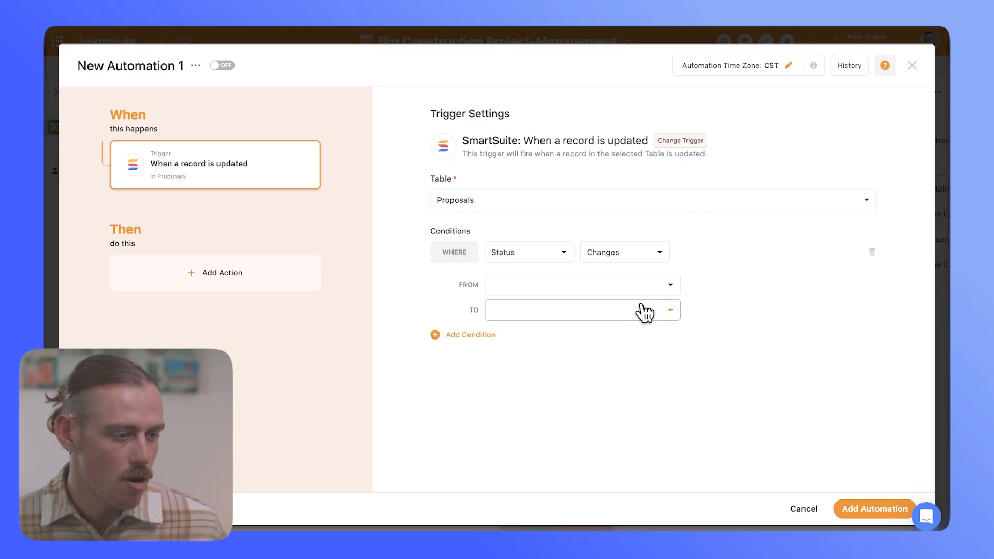
pyautogui.click(663, 286)
pyautogui.click(595, 338)
pyautogui.click(596, 314)
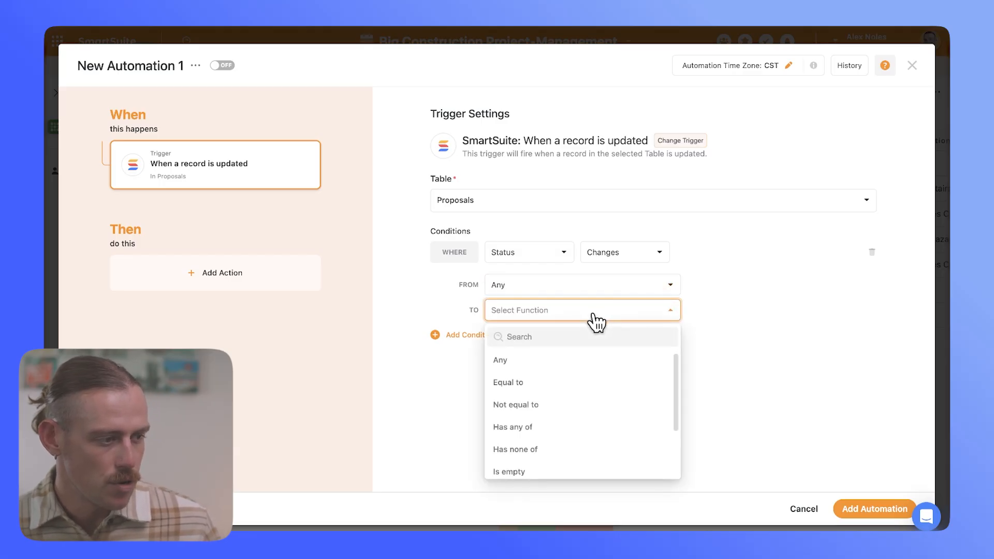
pyautogui.click(543, 386)
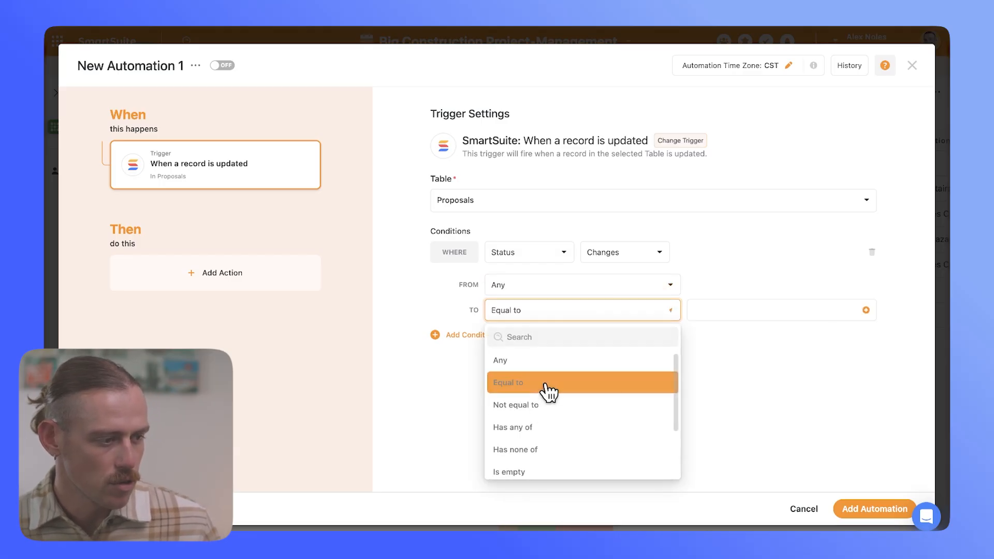
pyautogui.click(874, 311)
pyautogui.click(768, 408)
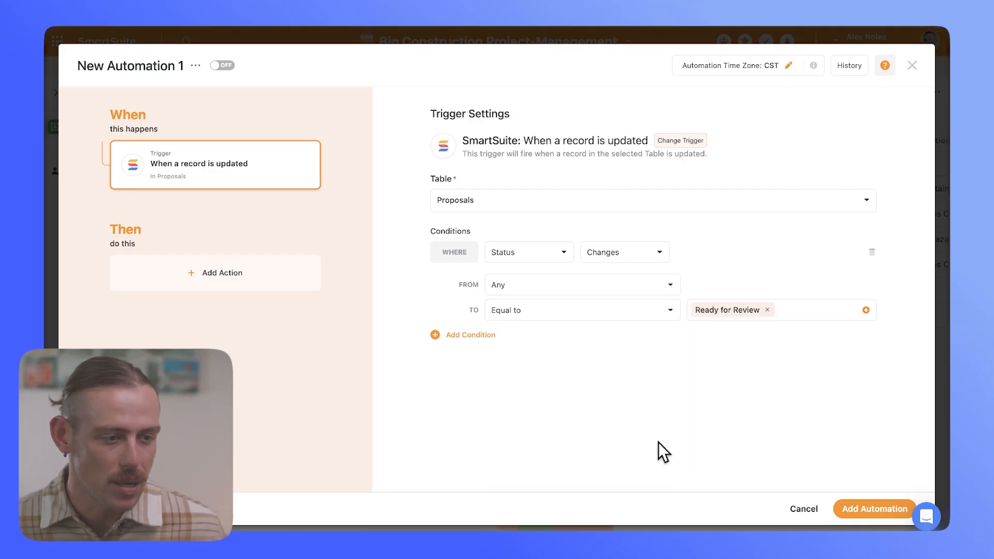
# Step: Add a Generate PDF action to the automation that uses the Project Proposal template
pyautogui.click(228, 283)
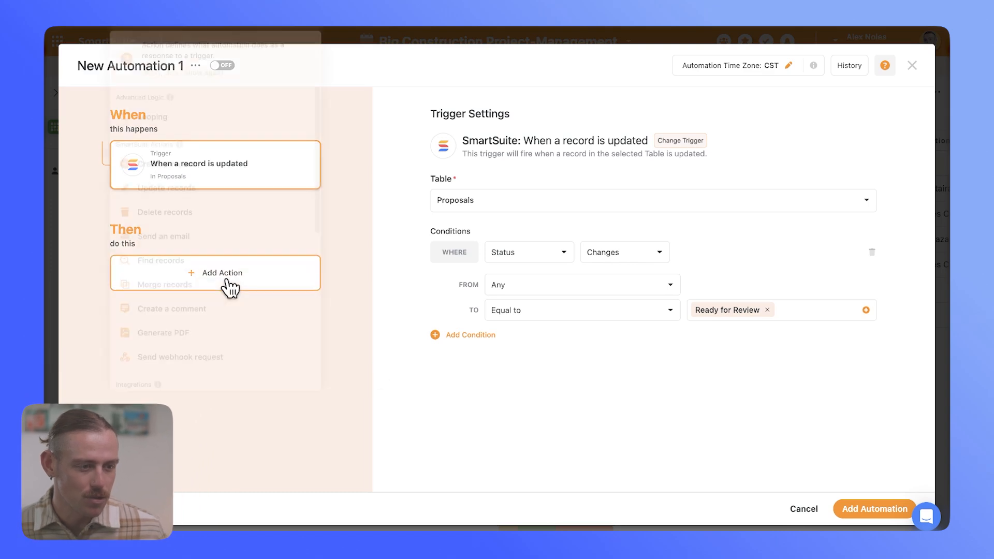
pyautogui.click(222, 329)
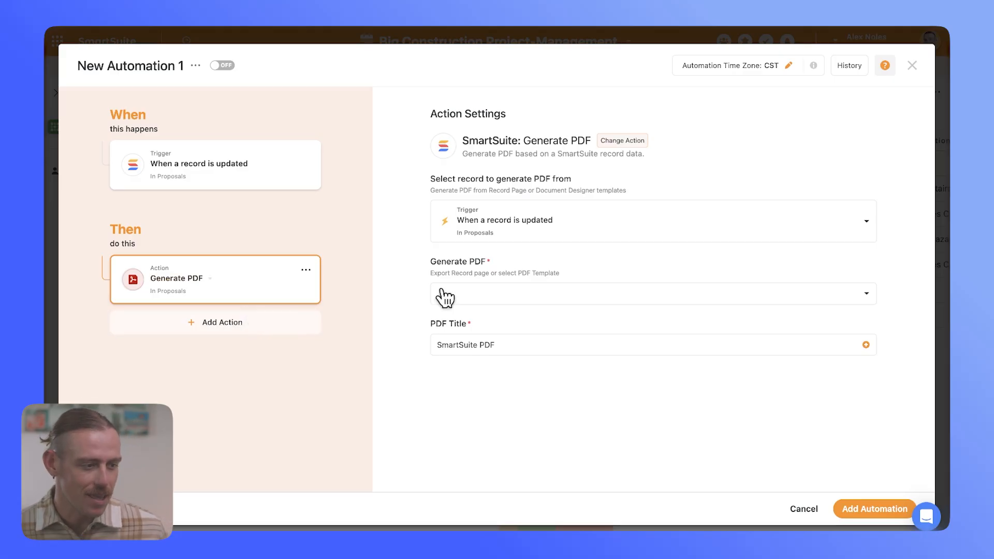
pyautogui.click(521, 290)
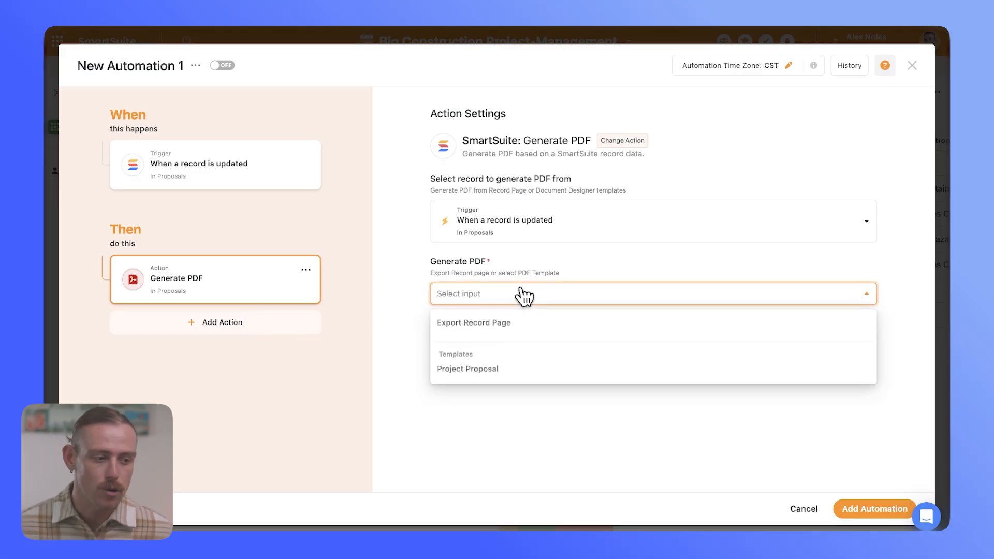
pyautogui.click(519, 381)
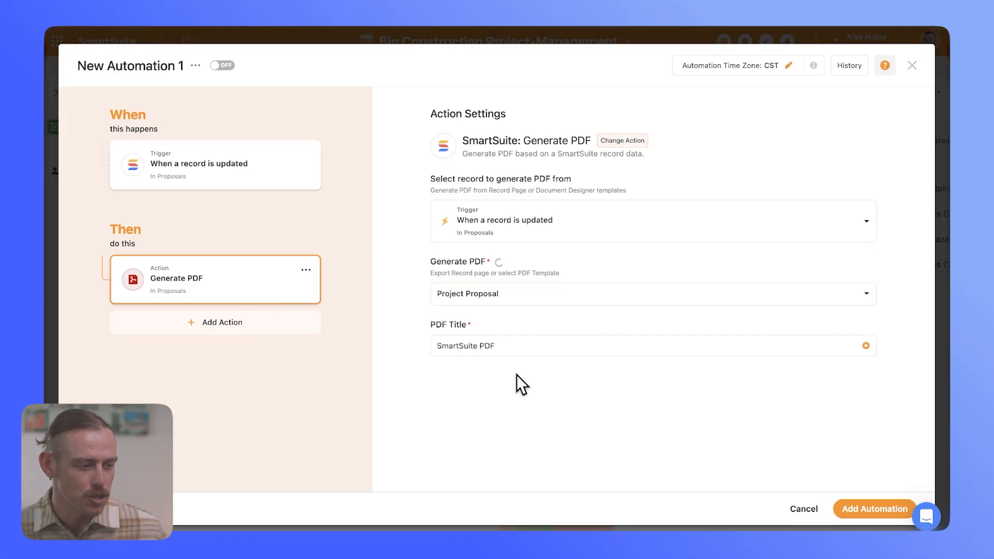
# Step: Set the PDF title to "Proposal for" followed by the trigger record's Client Name field
pyautogui.moveTo(519, 346); pyautogui.dragTo(426, 347)
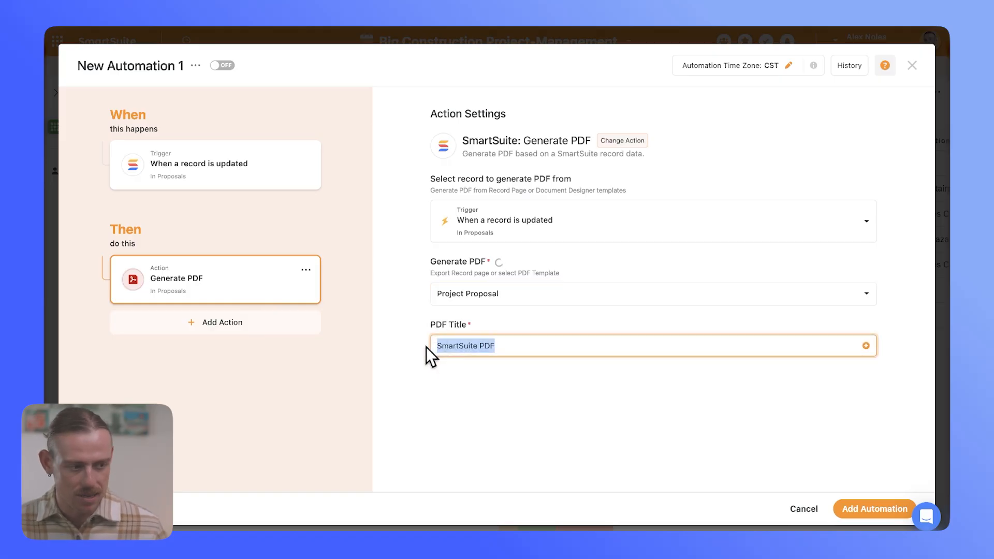
pyautogui.press('Right')
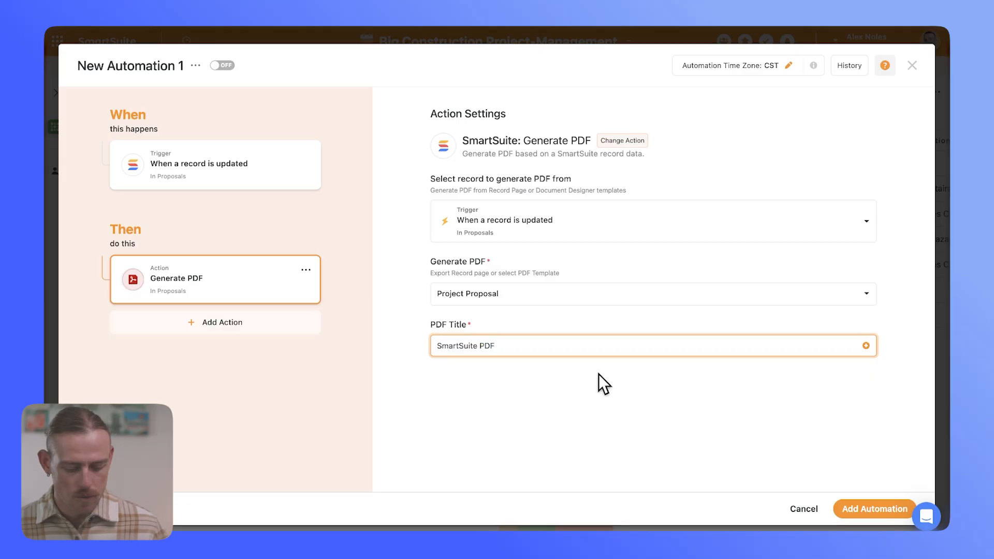
pyautogui.moveTo(525, 345); pyautogui.dragTo(436, 348)
pyautogui.write('Proposal for')
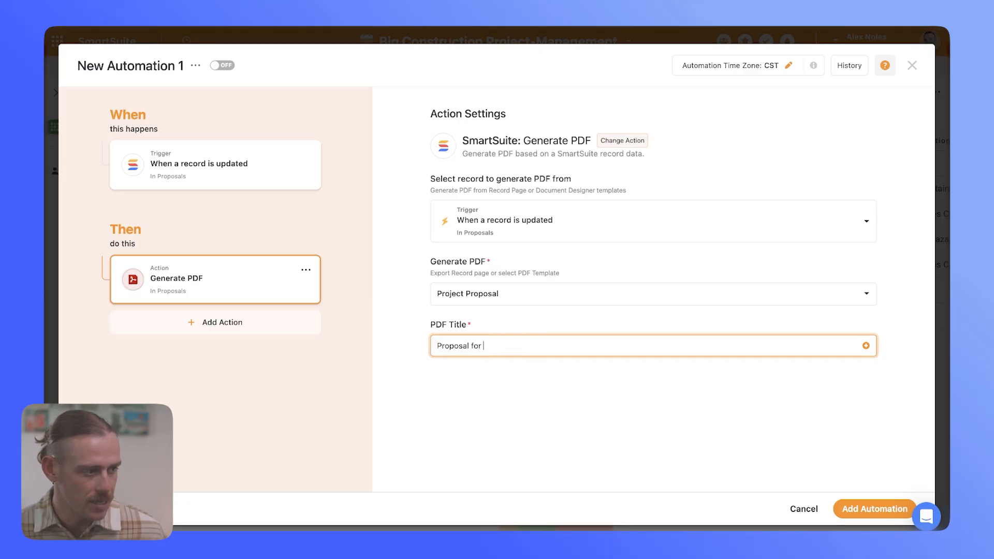
pyautogui.click(865, 346)
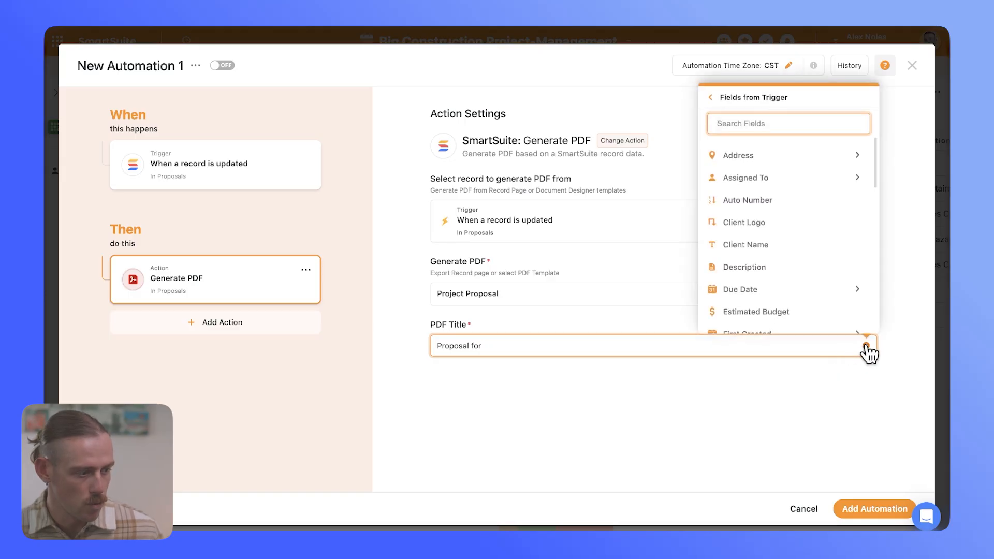
pyautogui.write('clien')
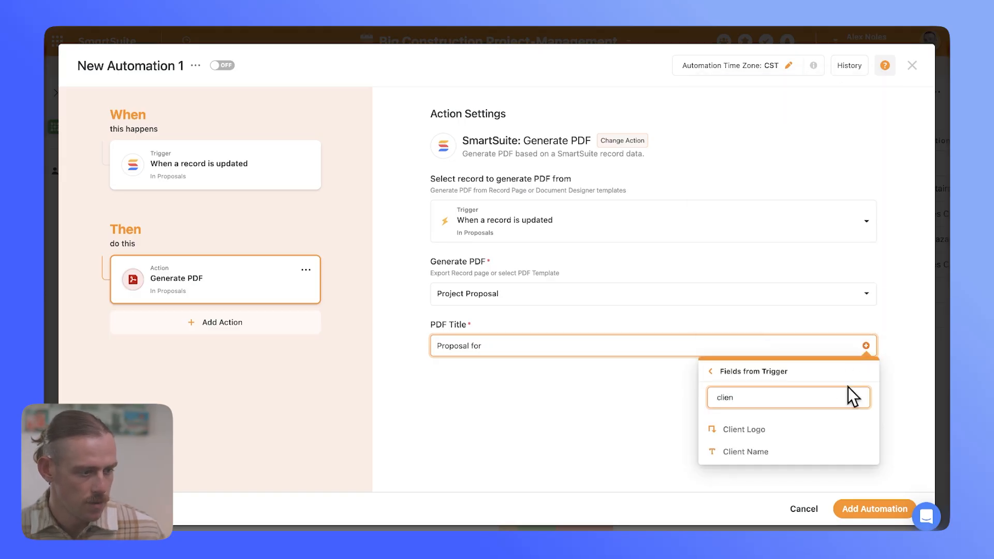
pyautogui.click(776, 449)
pyautogui.click(621, 406)
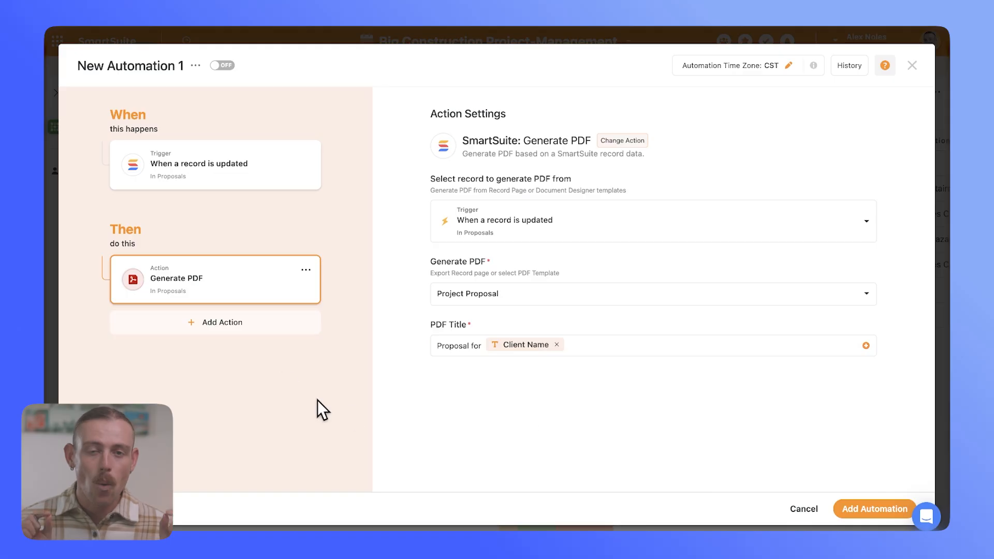
# Step: Add a Google Gmail Send an email action after the PDF action and choose the saved Gmail account credential
pyautogui.click(243, 327)
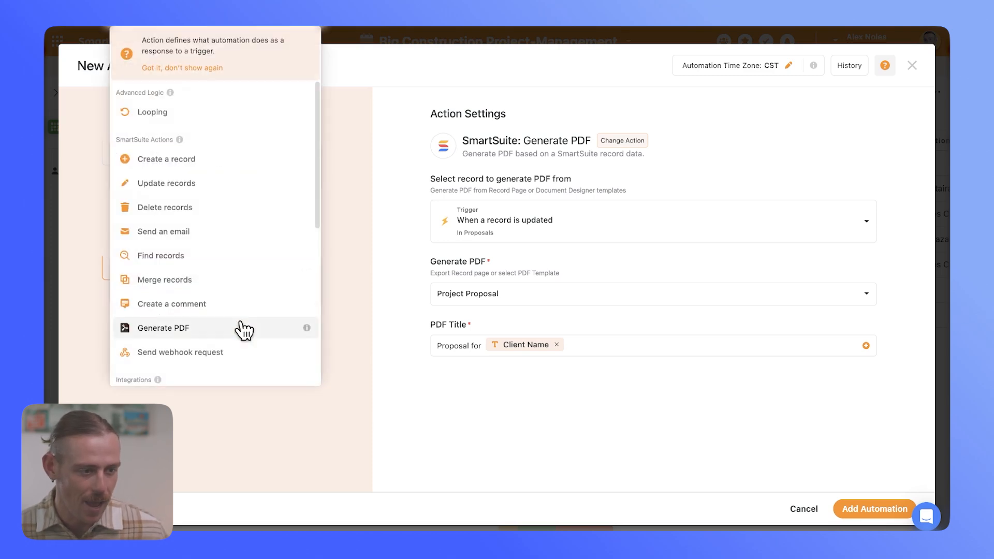
pyautogui.scroll(-5, 244, 329)
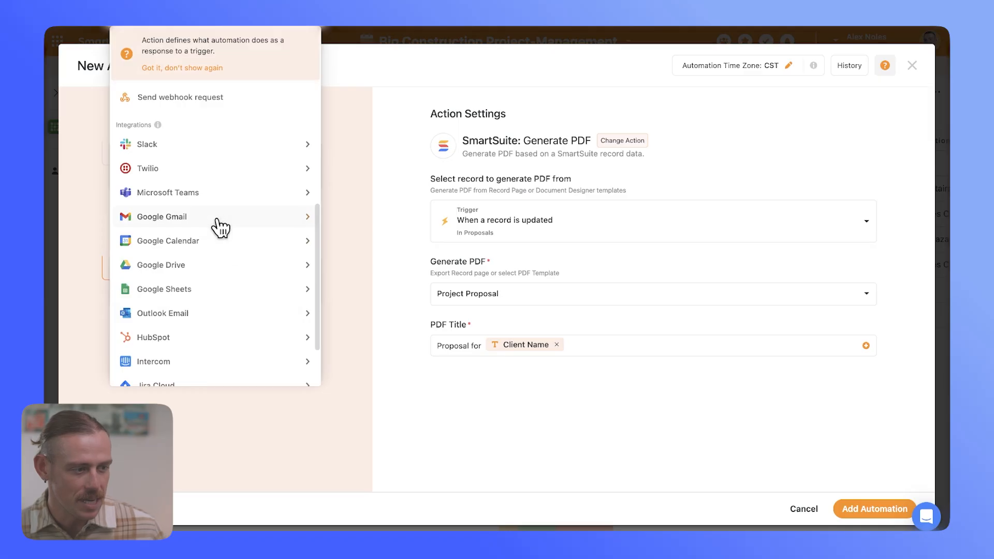
pyautogui.moveTo(220, 226)
pyautogui.click(396, 223)
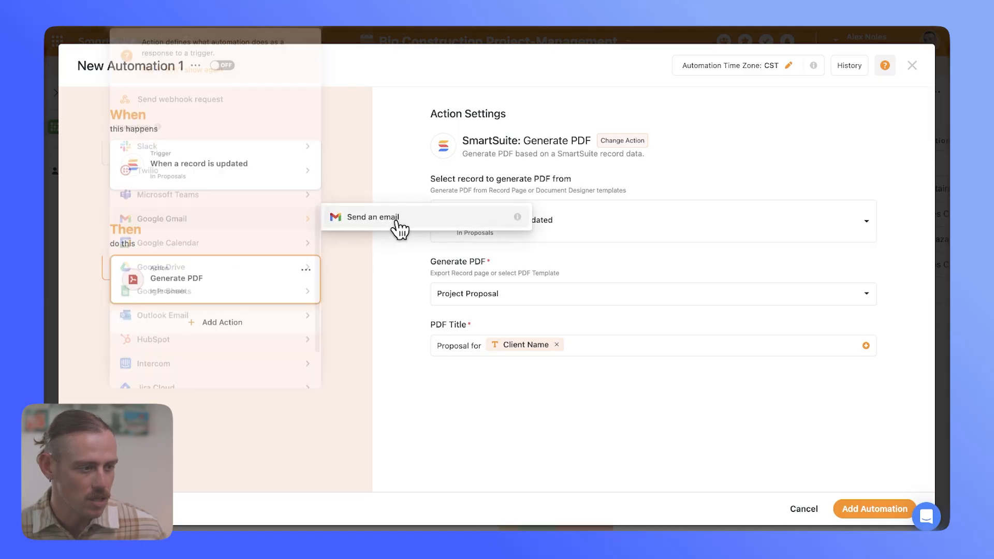
pyautogui.click(528, 206)
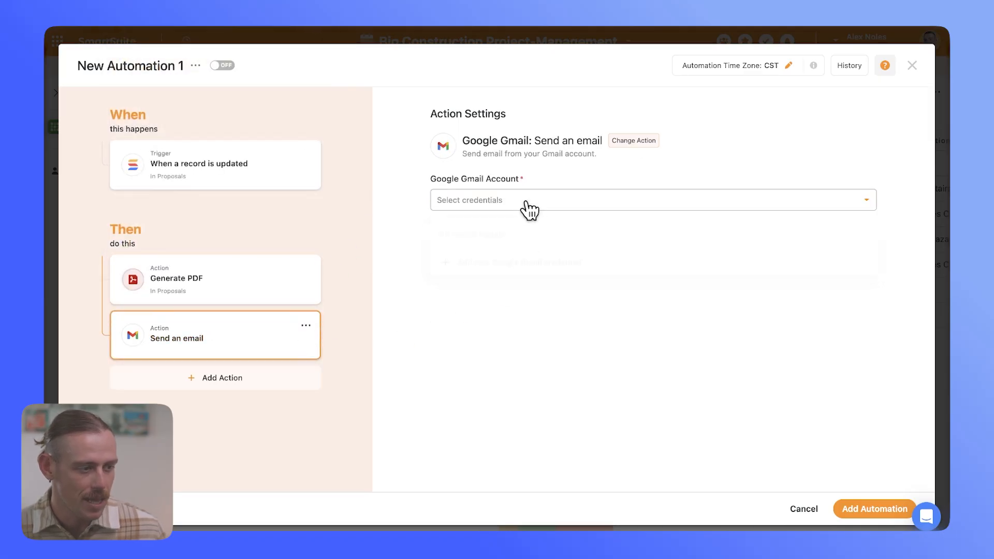
pyautogui.click(619, 220)
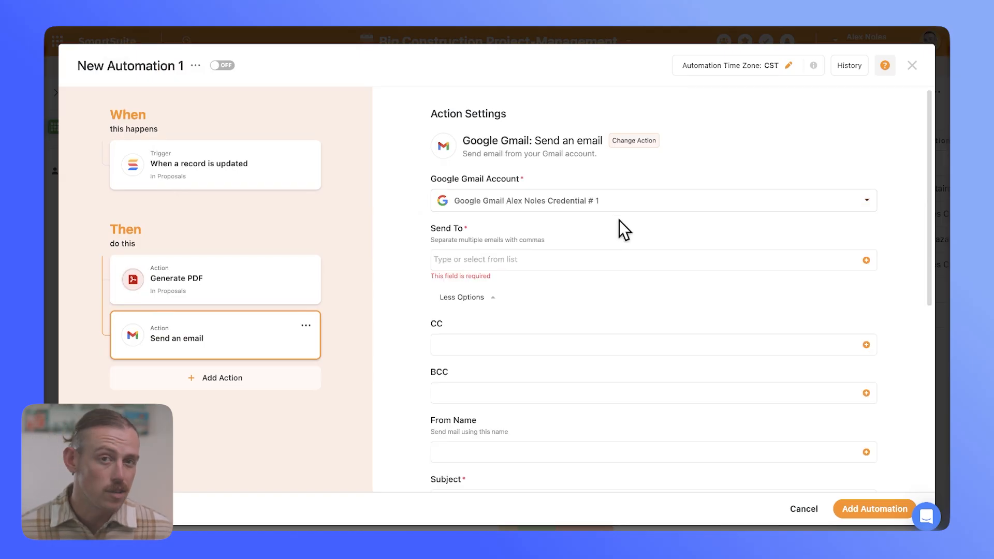
# Step: Review the Gmail action's recipient, sender name, subject, message, attachment and field-change settings
pyautogui.scroll(-2, 573, 237)
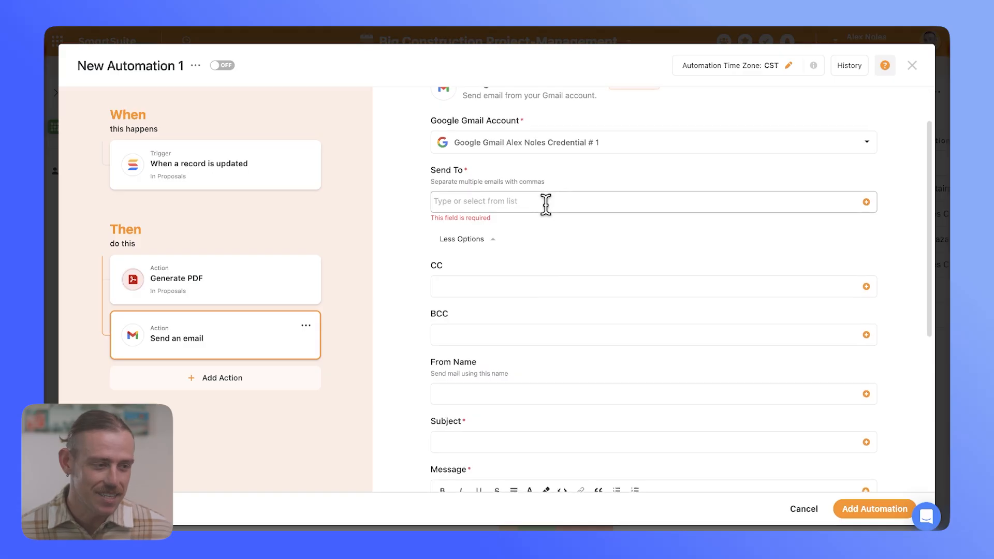
pyautogui.scroll(-1, 647, 223)
pyautogui.scroll(-5, 799, 228)
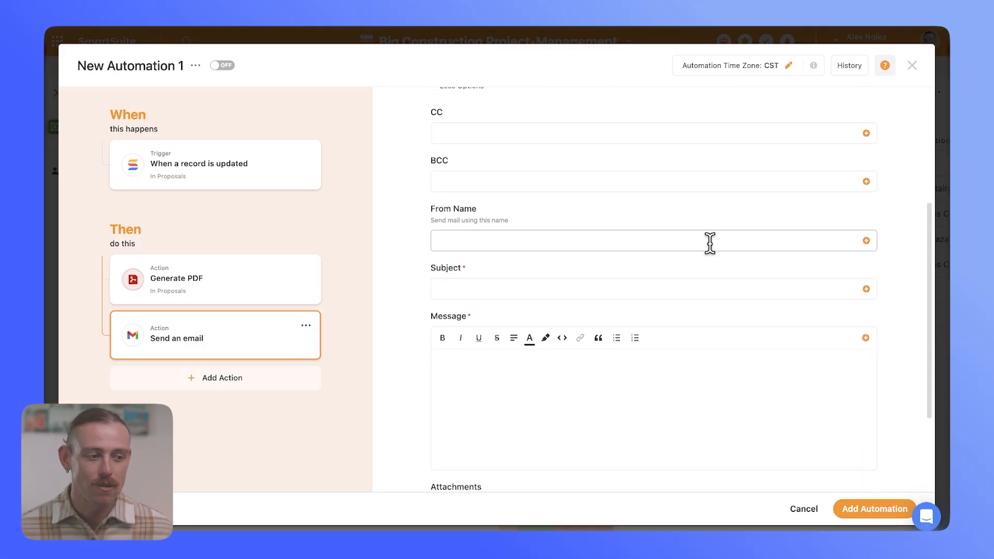
pyautogui.scroll(-1, 709, 241)
pyautogui.scroll(-2, 667, 268)
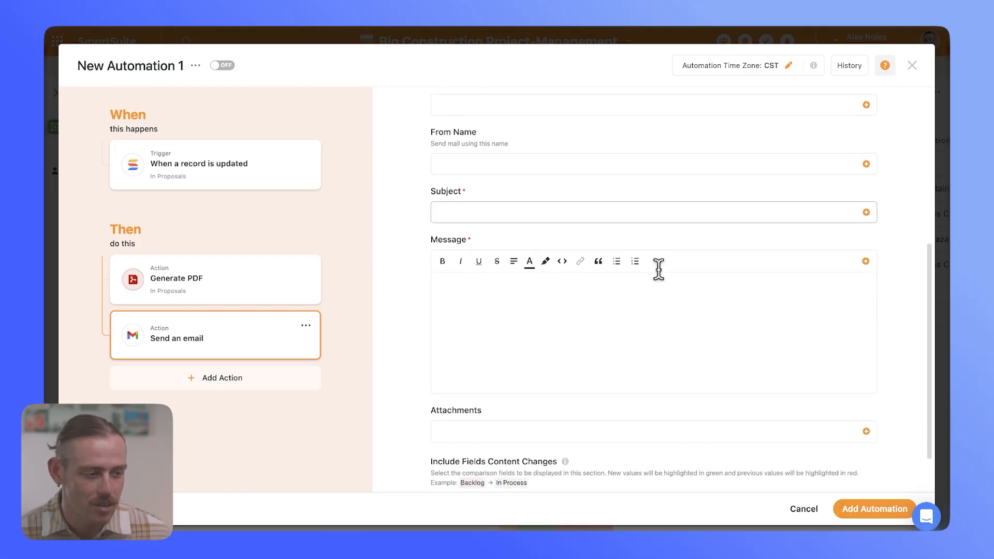
pyautogui.click(566, 306)
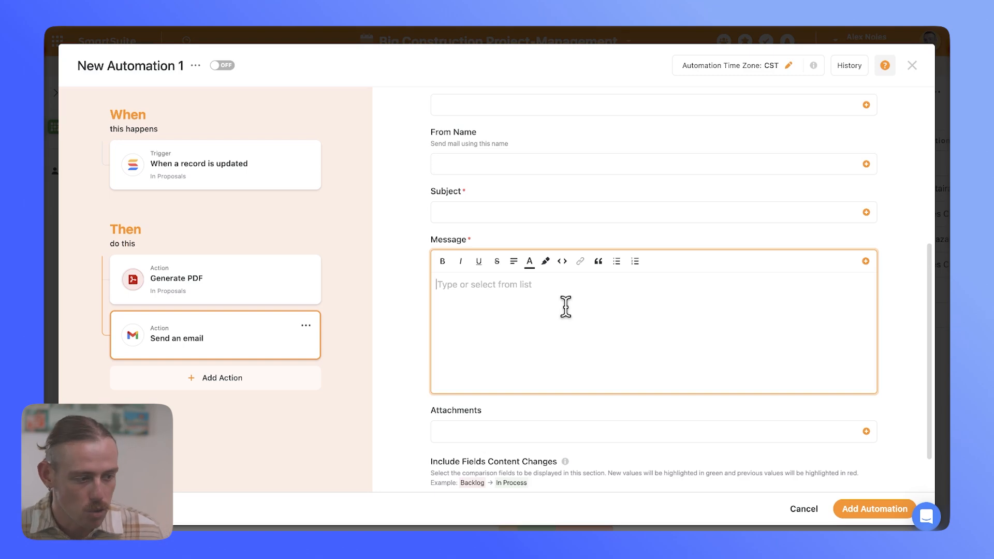
pyautogui.scroll(-3, 565, 306)
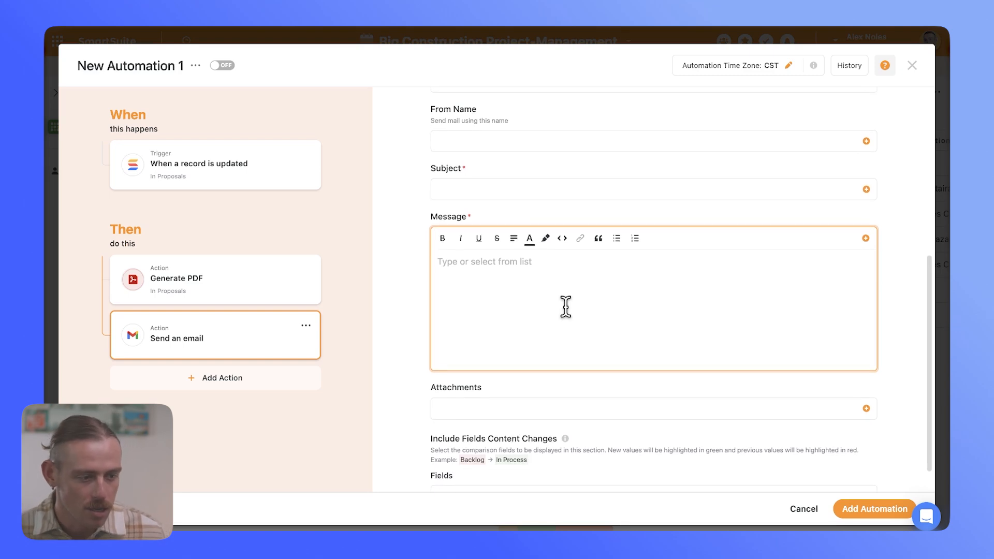
# Step: Add a Slack Send Message action after the email action
pyautogui.click(233, 385)
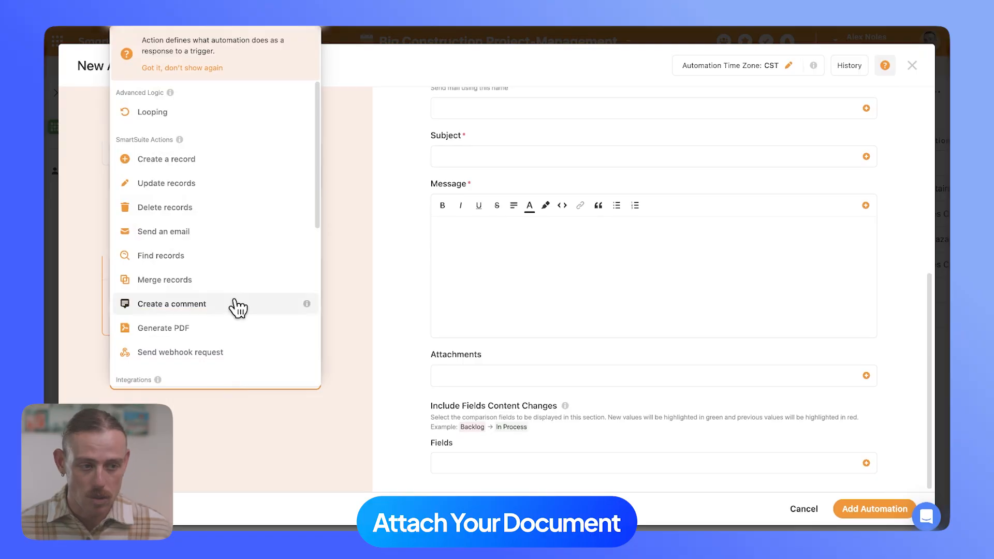
pyautogui.scroll(-5, 235, 308)
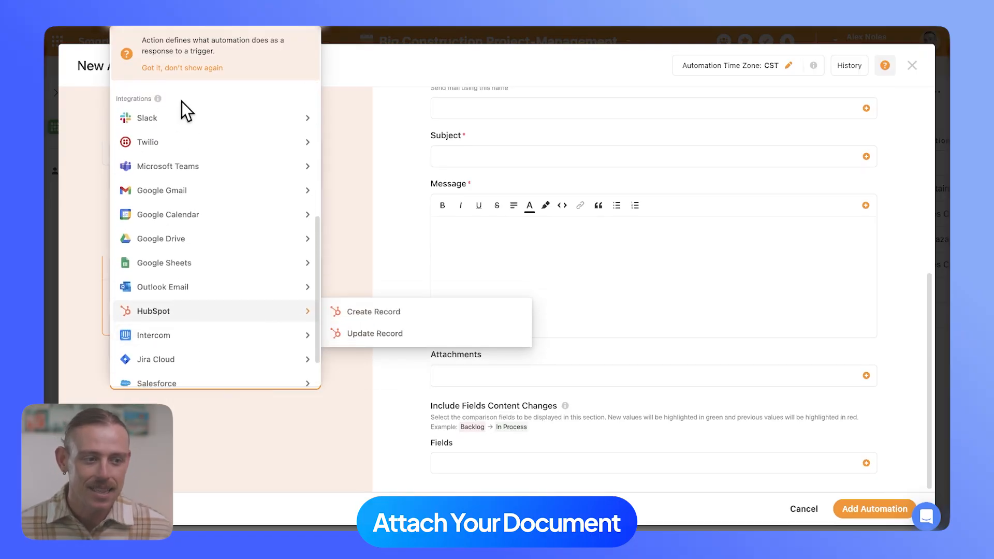
pyautogui.click(369, 123)
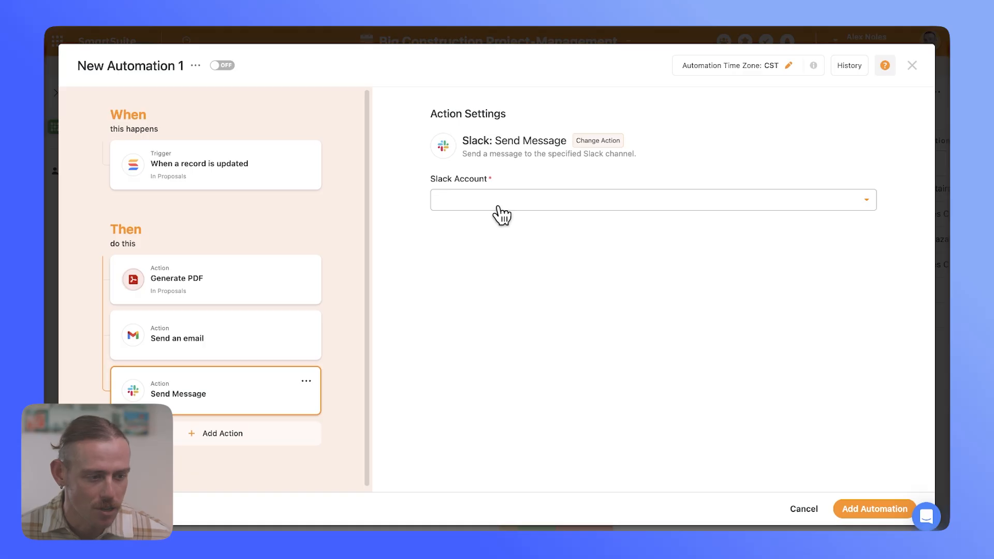
# Step: Look through the integrations offered for a further action, including the Intercom and Salesforce options
pyautogui.click(200, 441)
pyautogui.scroll(-5, 224, 350)
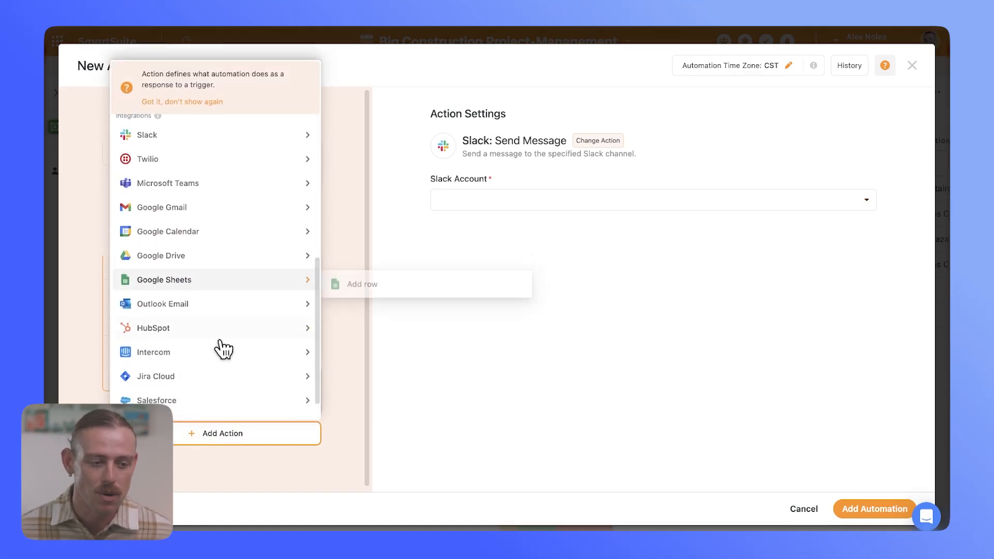
pyautogui.scroll(-1, 224, 349)
pyautogui.moveTo(217, 337)
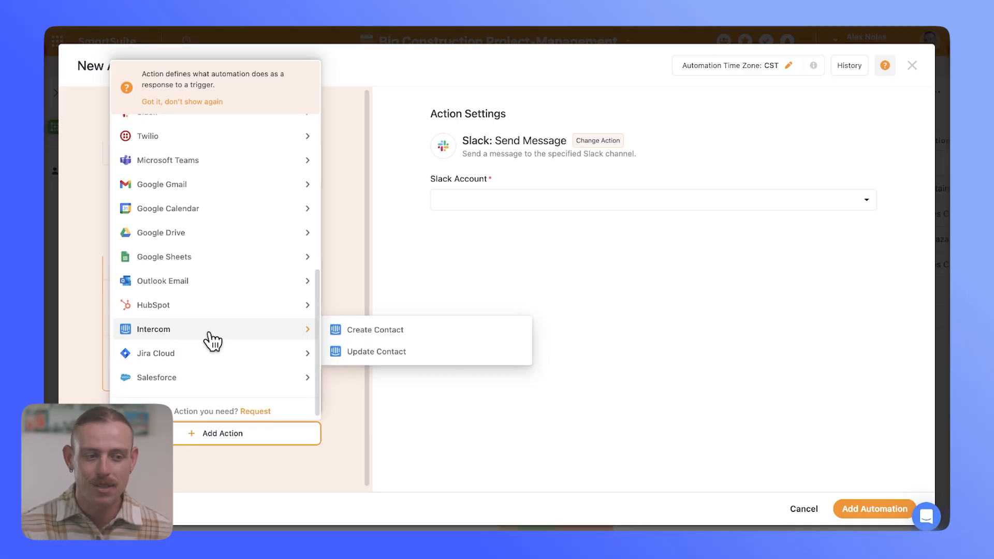
pyautogui.moveTo(209, 382)
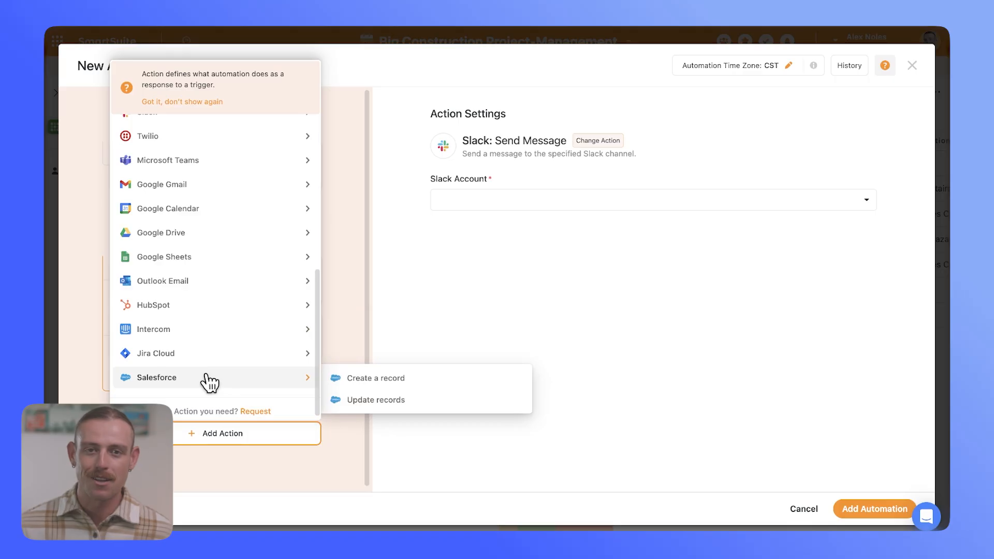